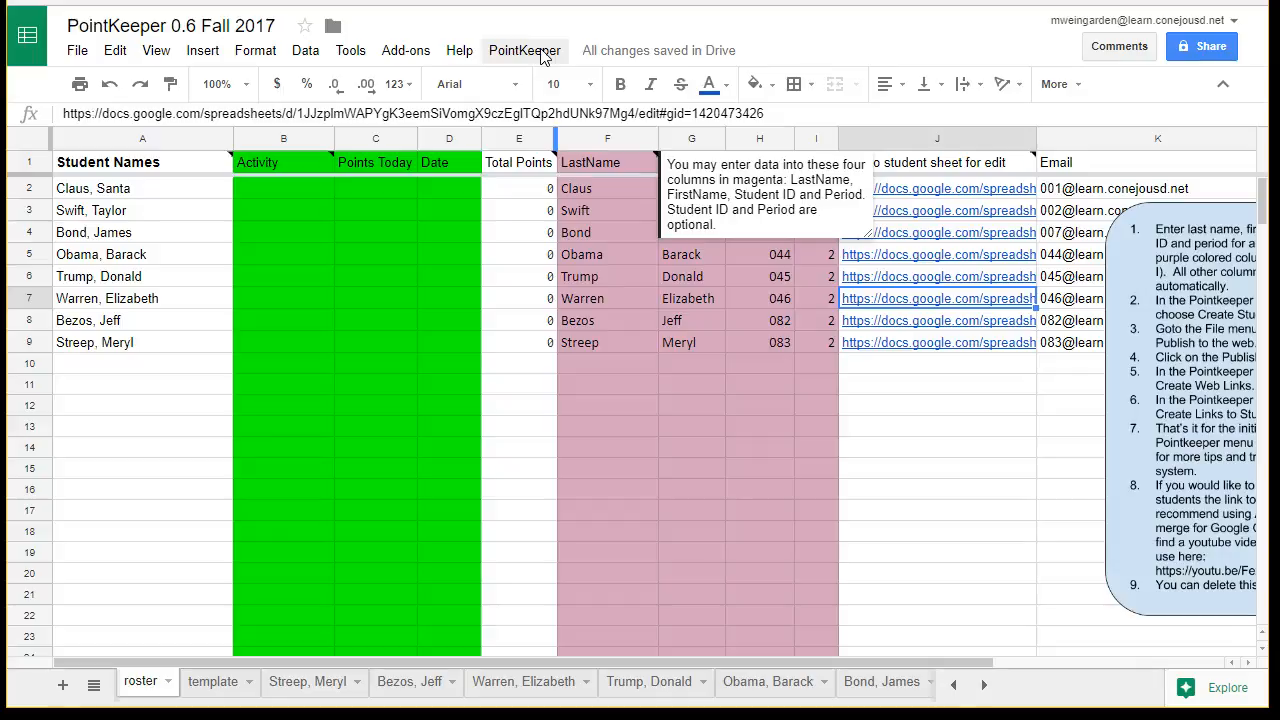
left_click(541, 52)
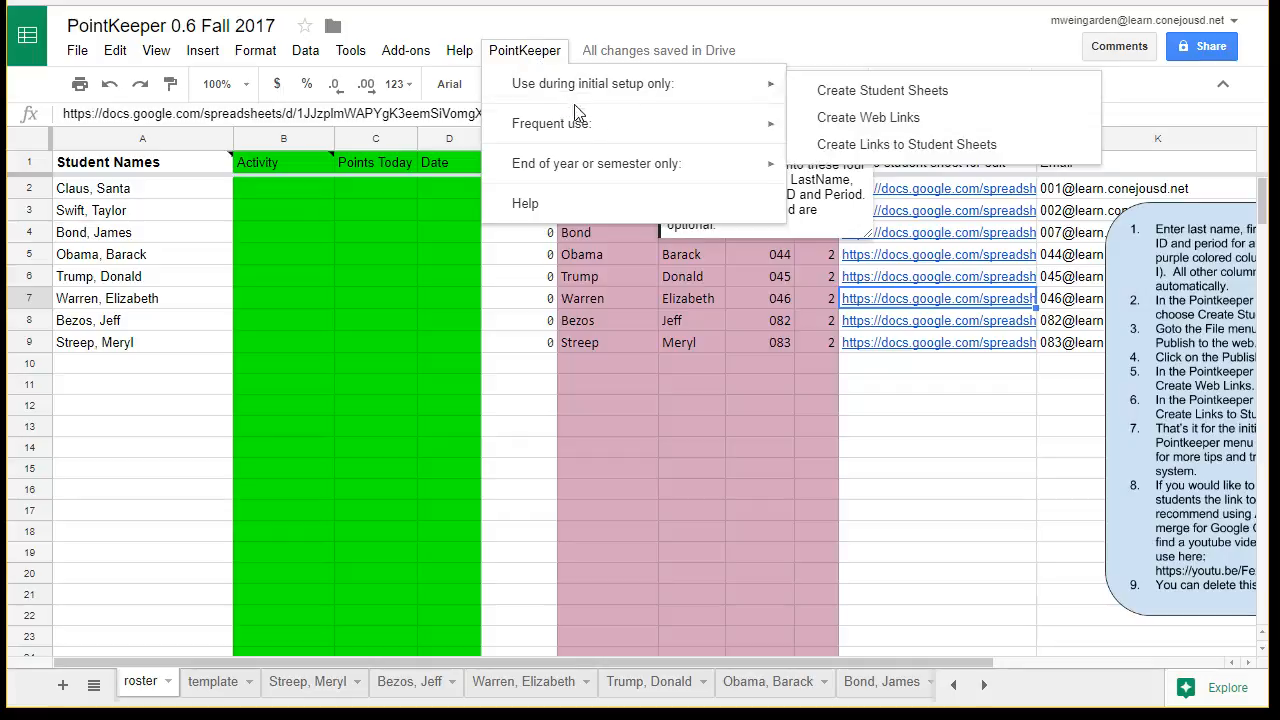
mouse_move(600, 130)
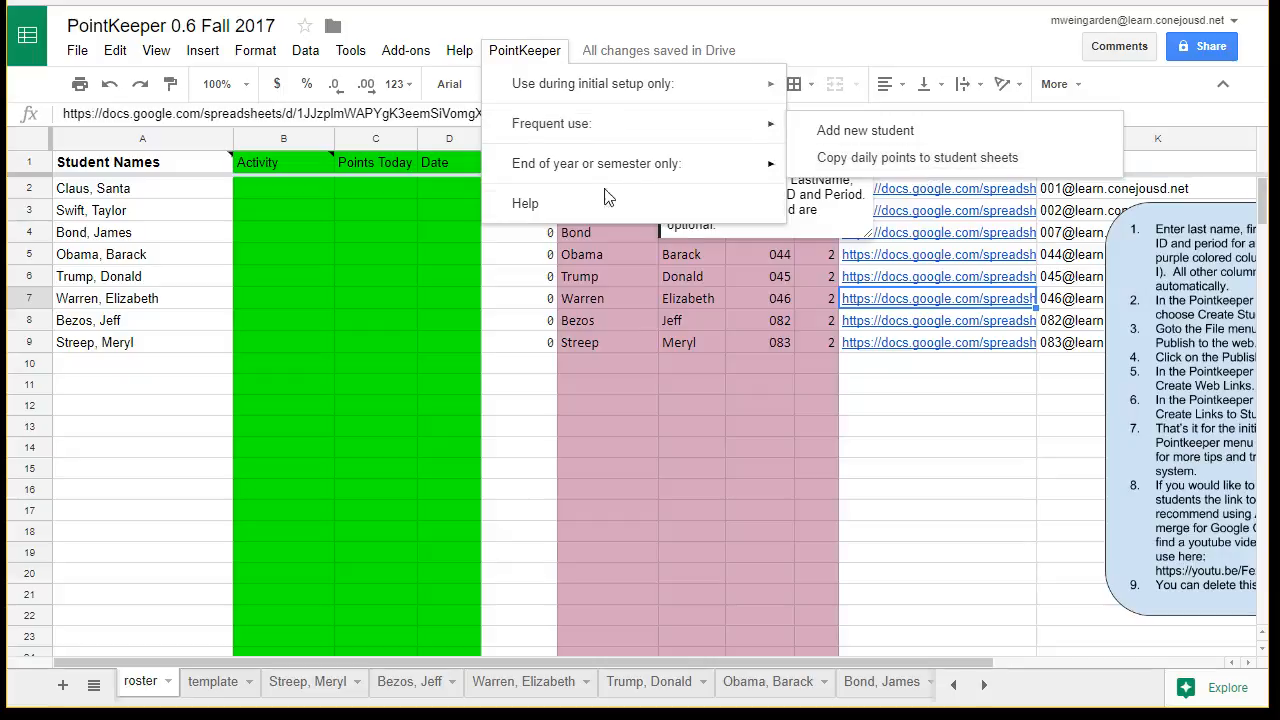
left_click(297, 256)
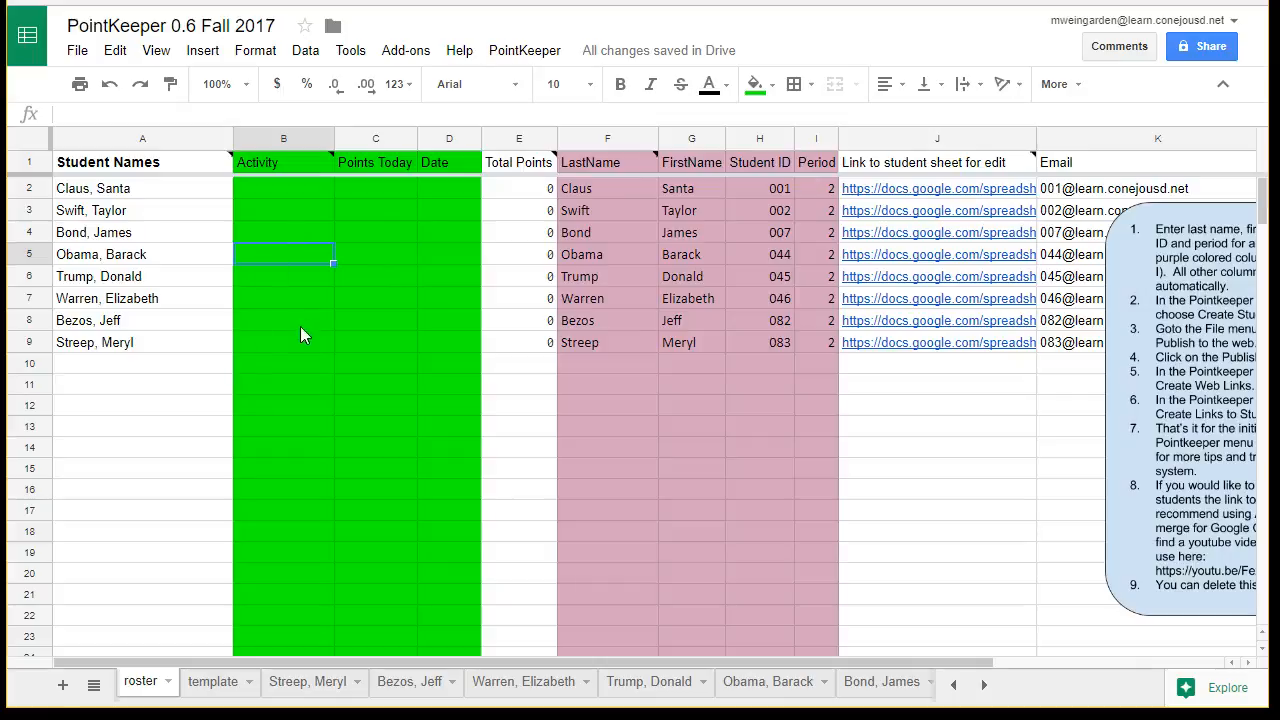
- Enter "Worked on previous test" as the activity for the student in row 8 of the roster
left_click(271, 318)
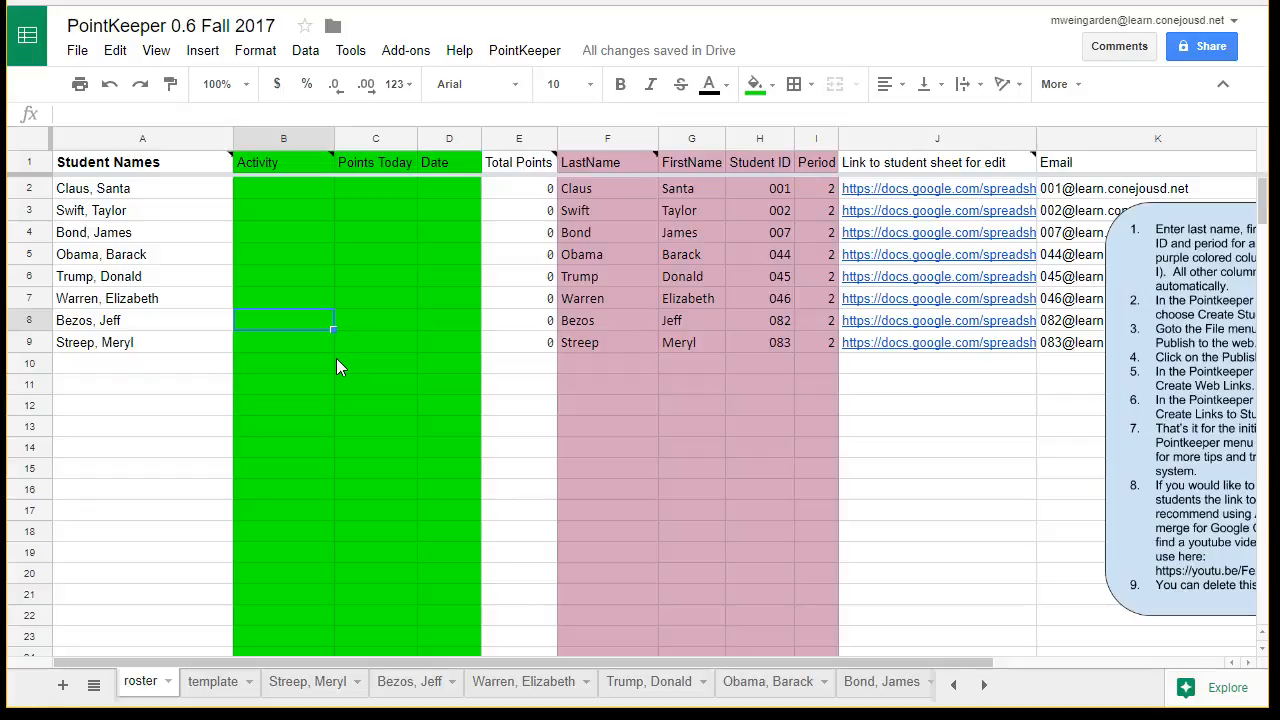
type("Wored")
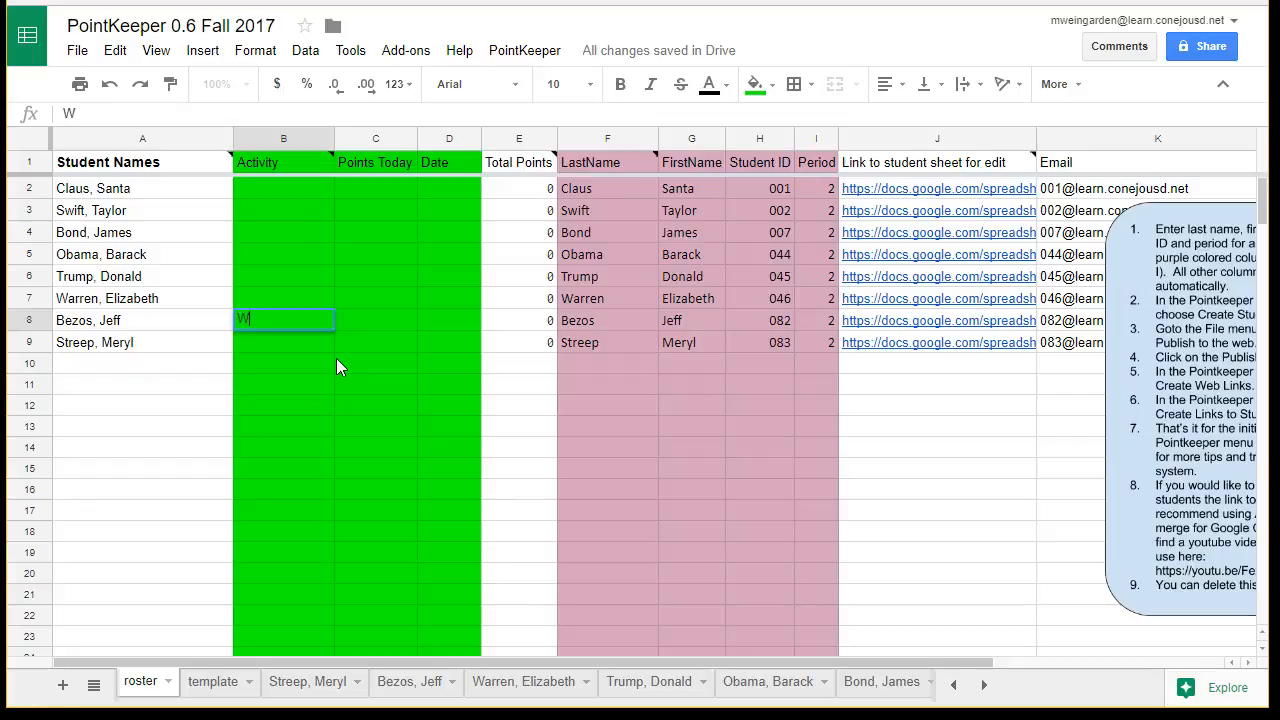
key("BackSpace")
key("BackSpace")
key("BackSpace")
type("rked on previous test")
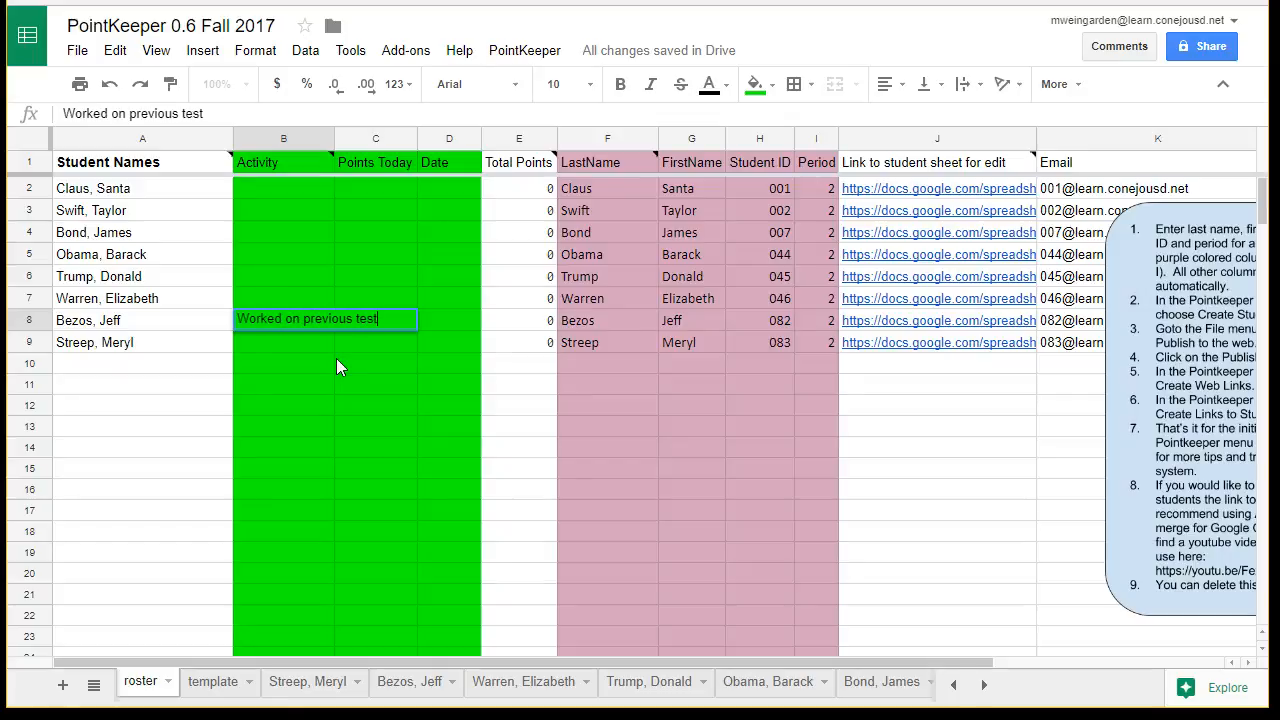
key("Tab")
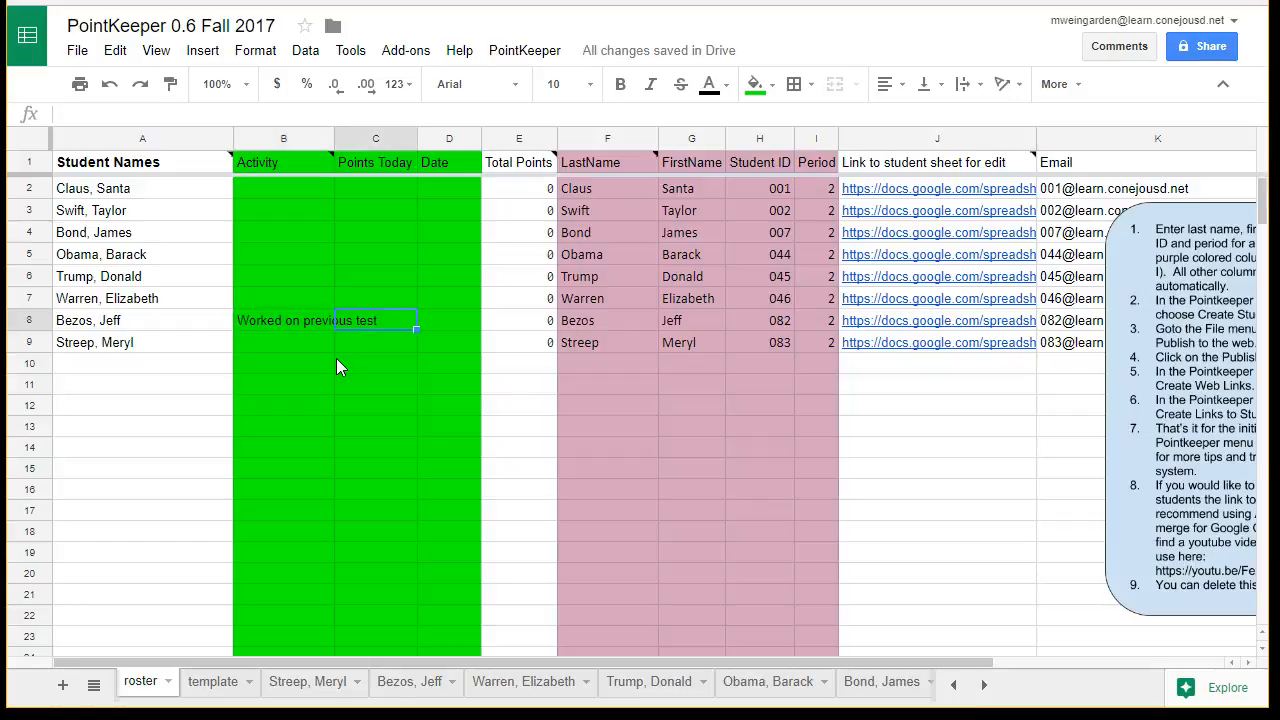
- Record 20 points for today and the date 12/27/2017 for the student in row 8
type("20")
key("Tab")
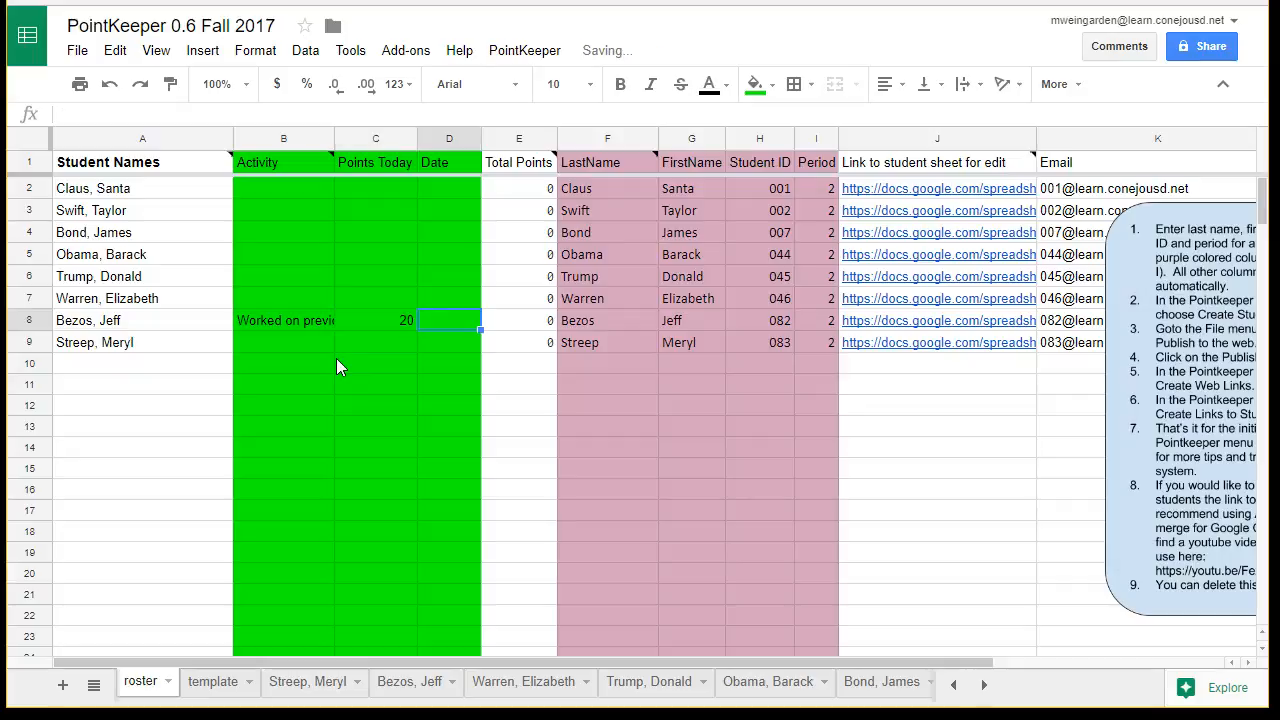
type("12/27/2017")
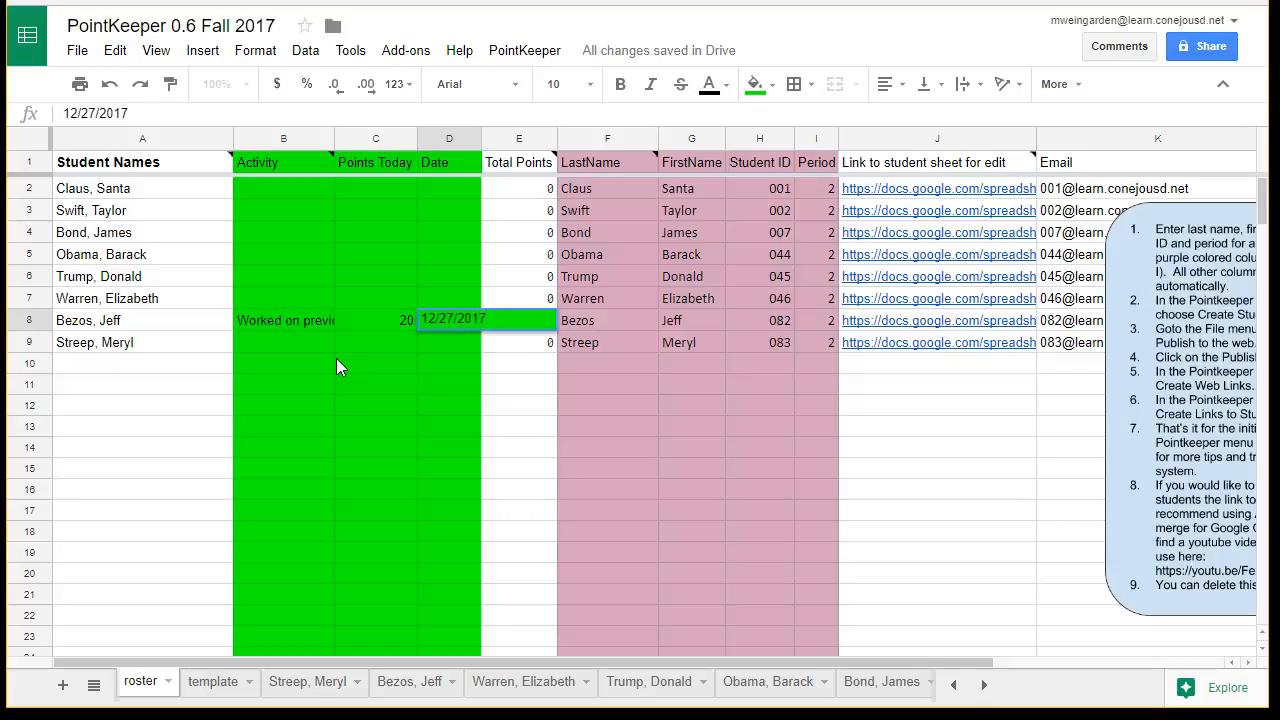
key("Return")
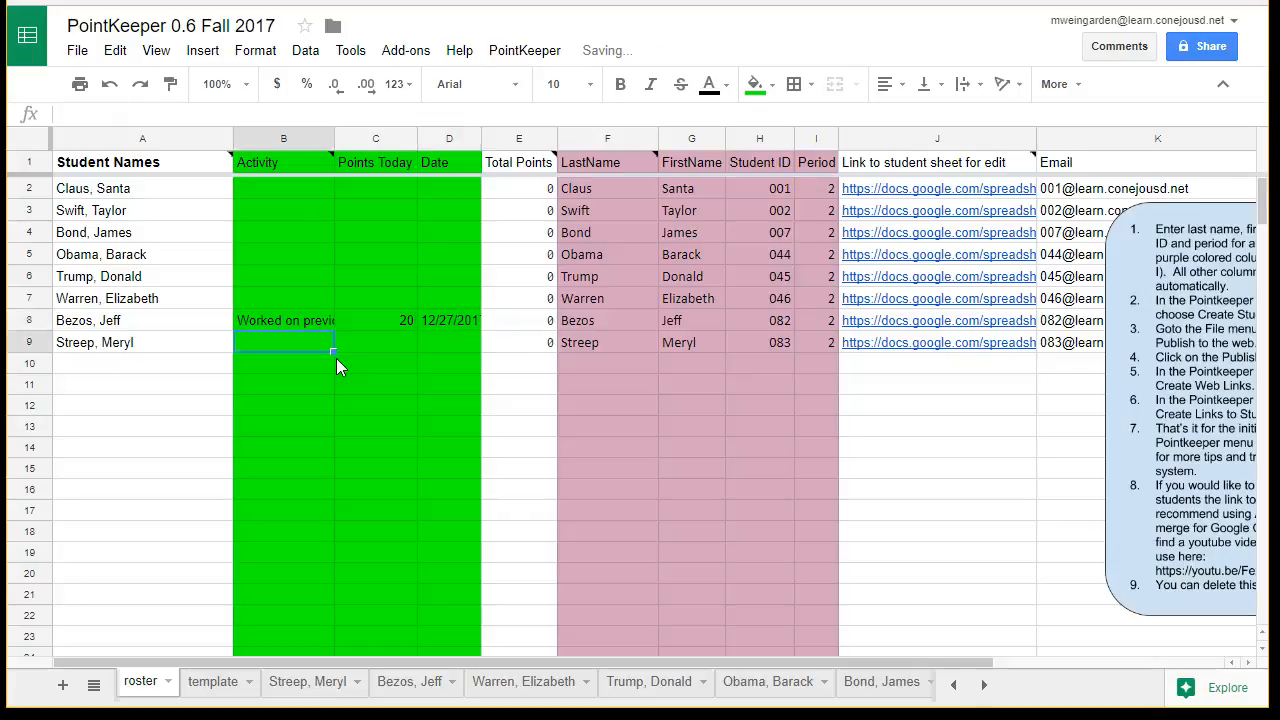
- Enter "Worked on previous test" as the activity for the student in row 9
key("Up")
key("Up")
key("Down")
key("Down")
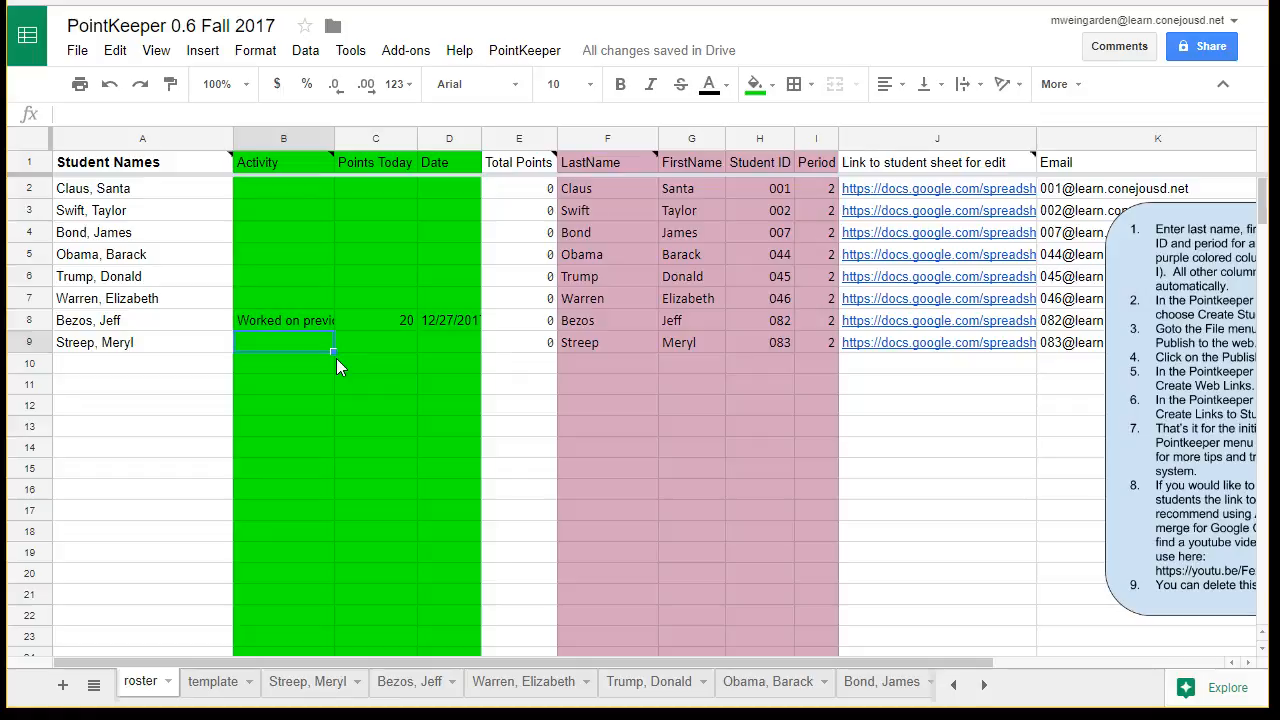
type("W")
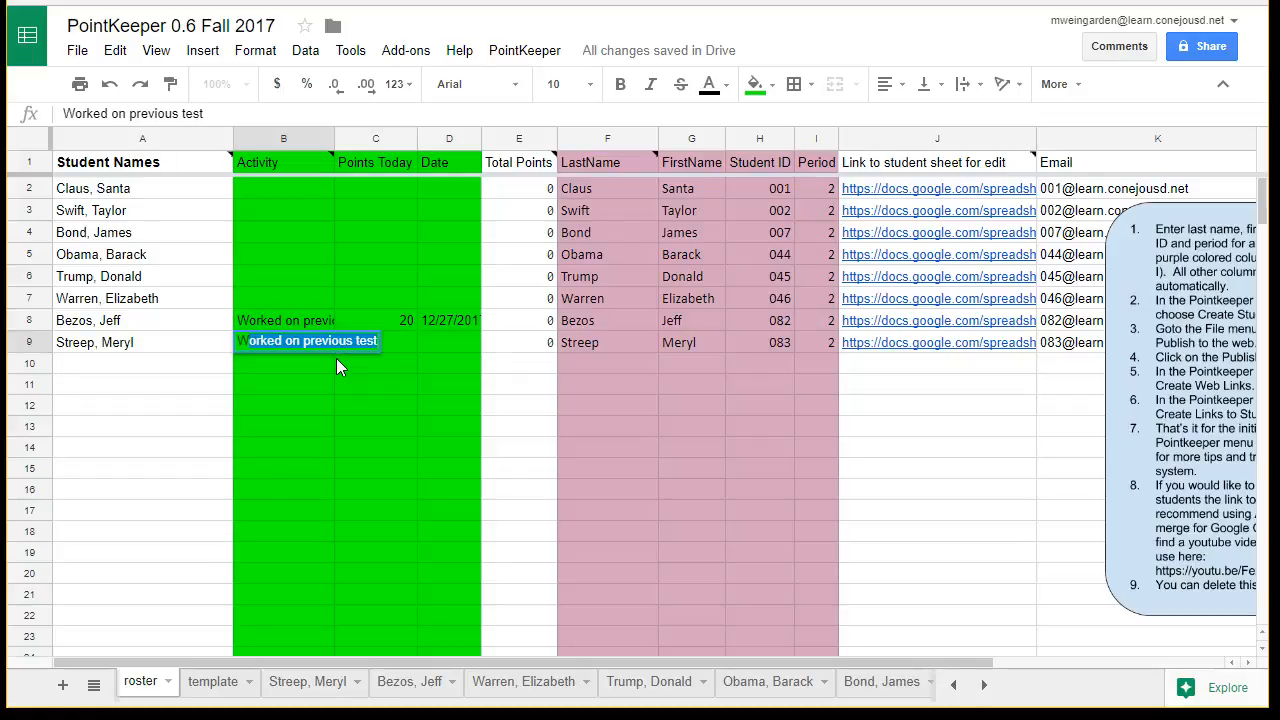
type("or")
key("Tab")
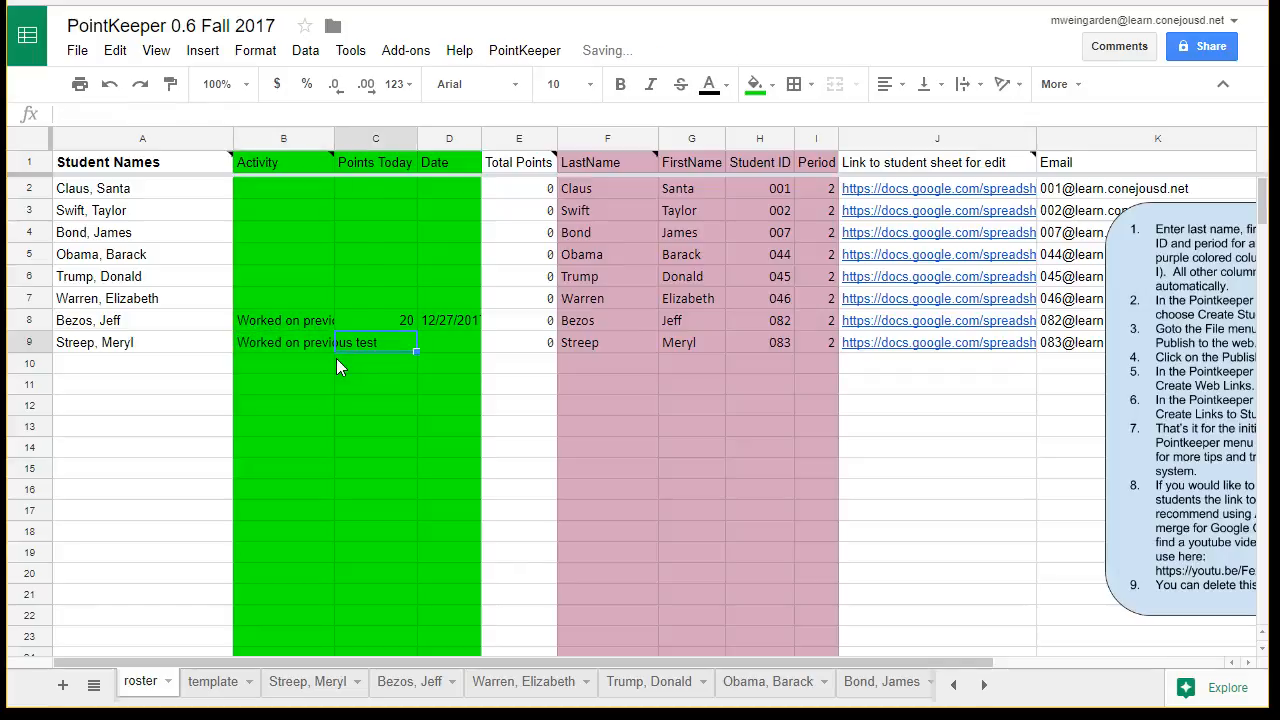
- Record 20 points and the date 12/27/2017 for the student in row 9, and widen the Date column to fit full dates
type("20")
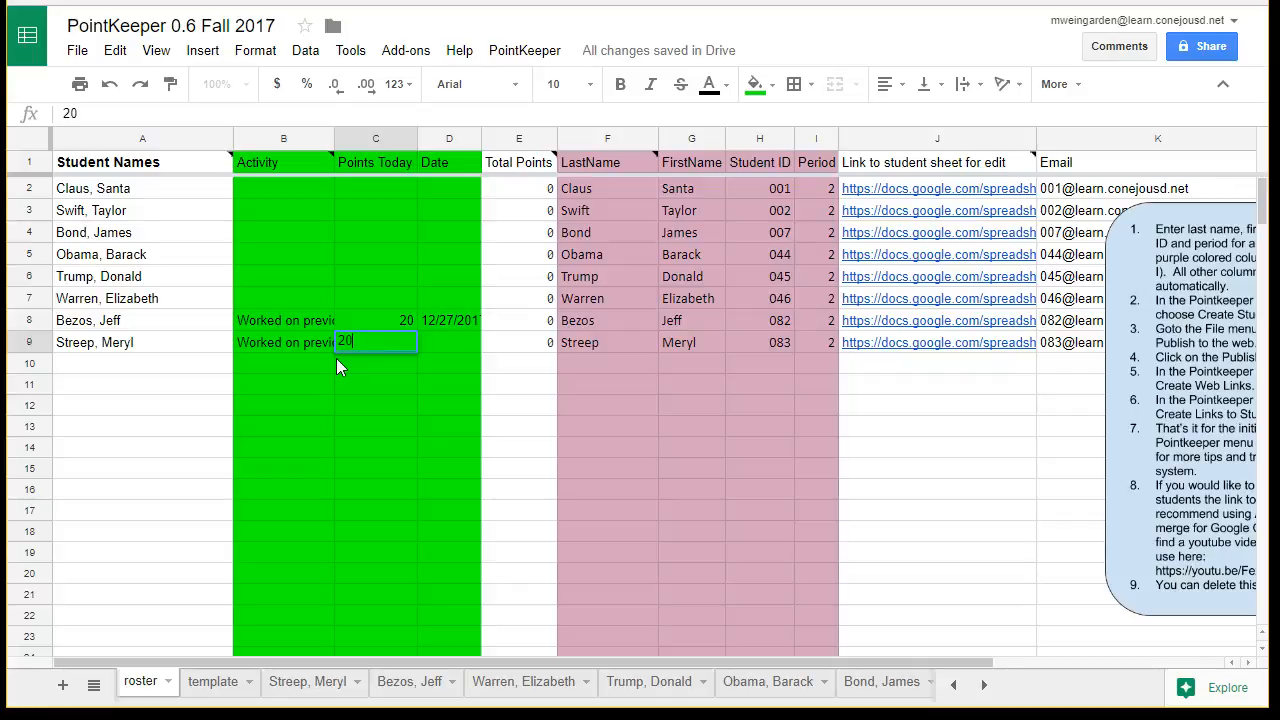
key("Tab")
type("12/27")
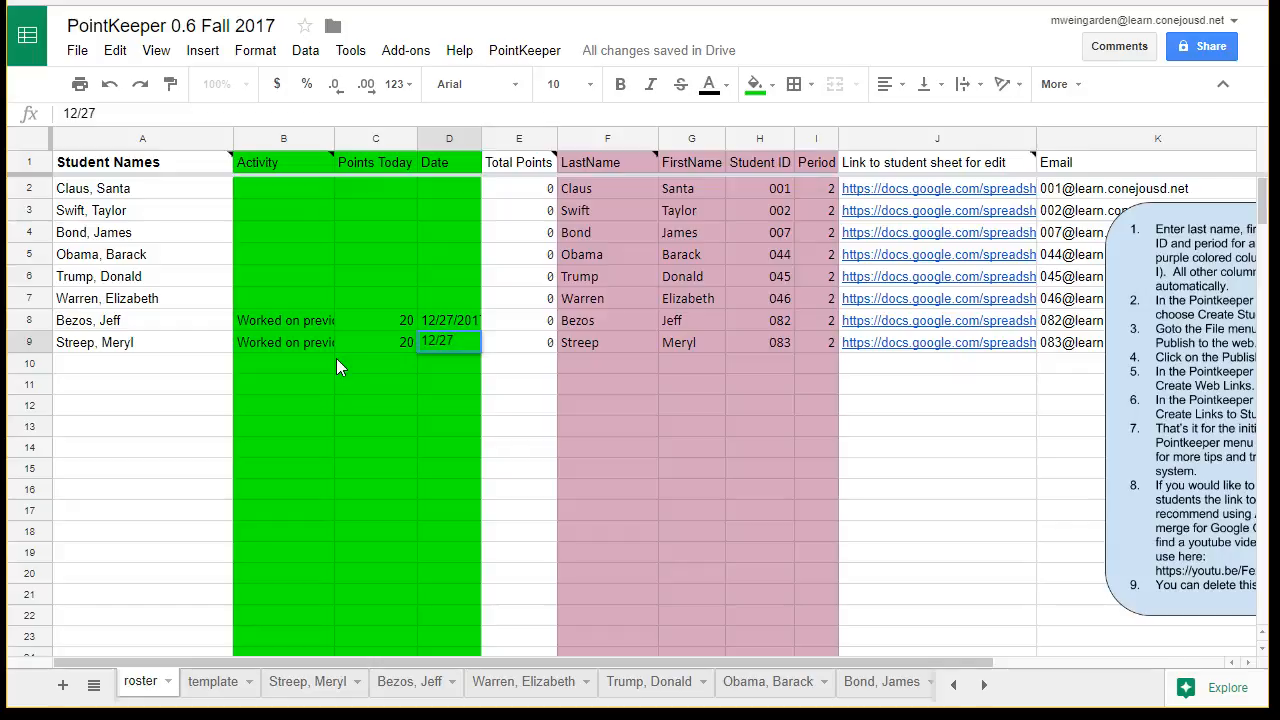
key("Return")
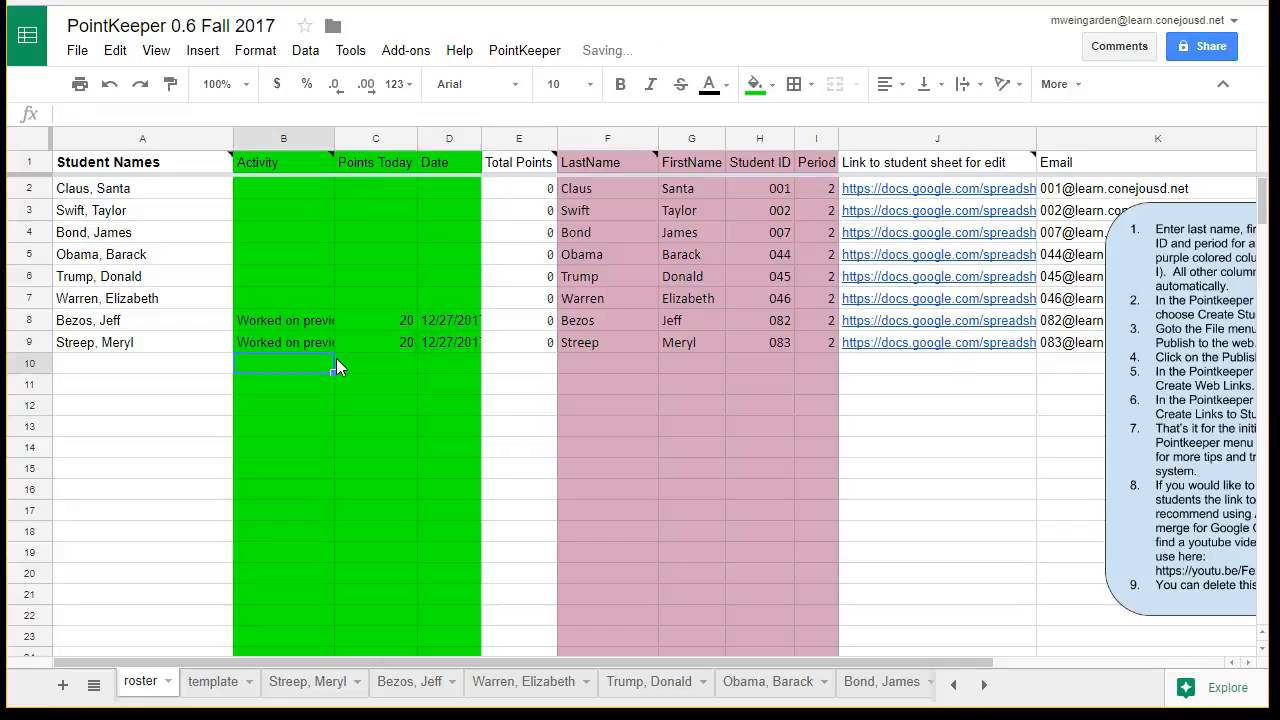
left_click_drag(481, 139, 499, 139)
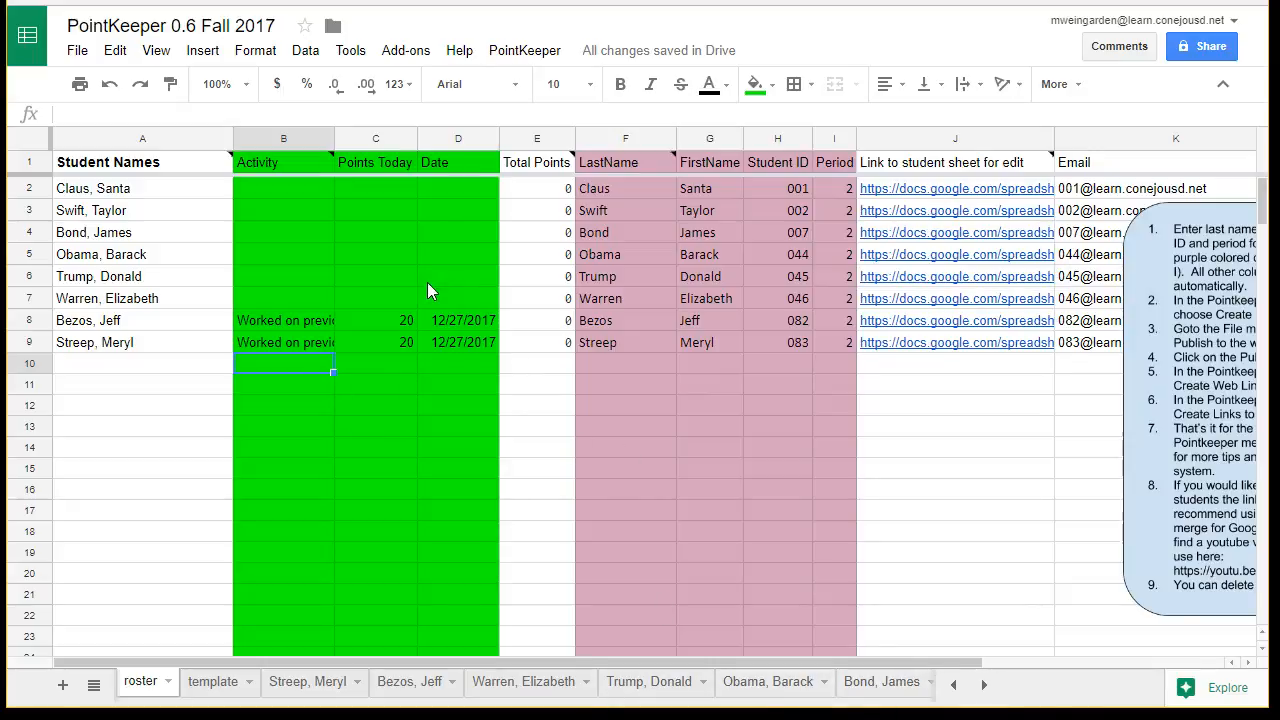
- Copy the daily points from the roster to the student sheets with the PointKeeper command
left_click(503, 54)
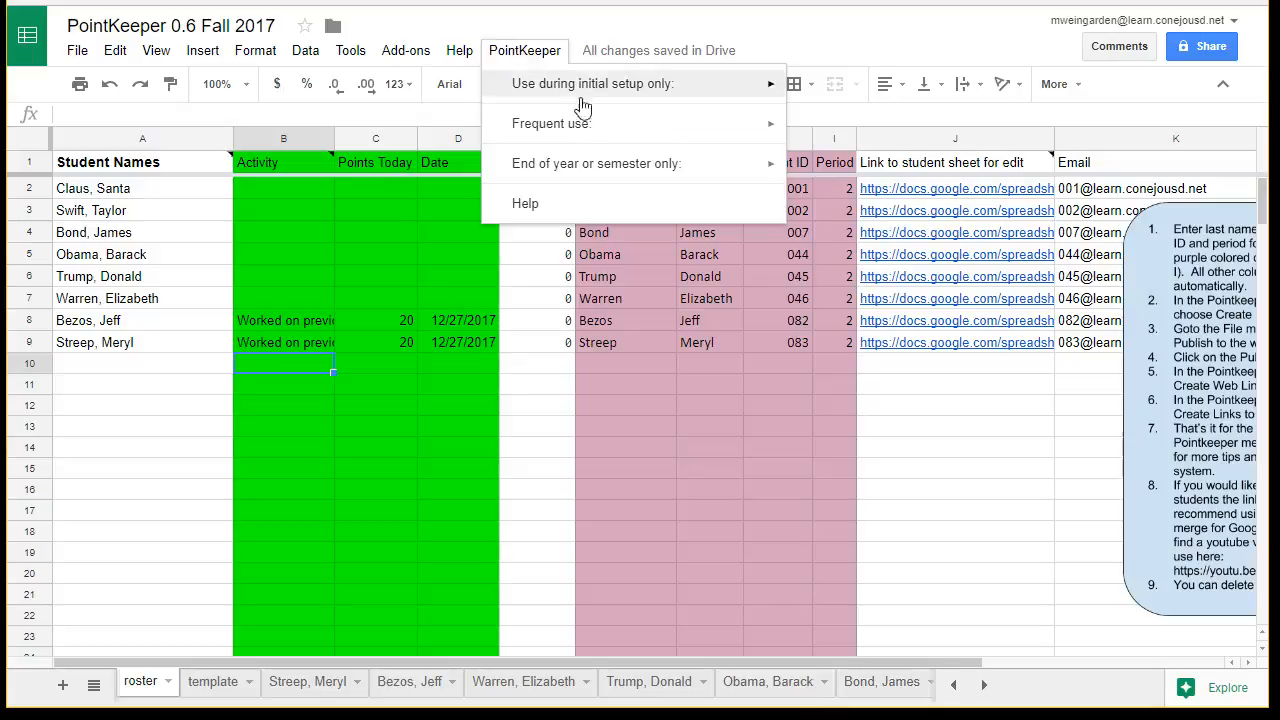
mouse_move(590, 125)
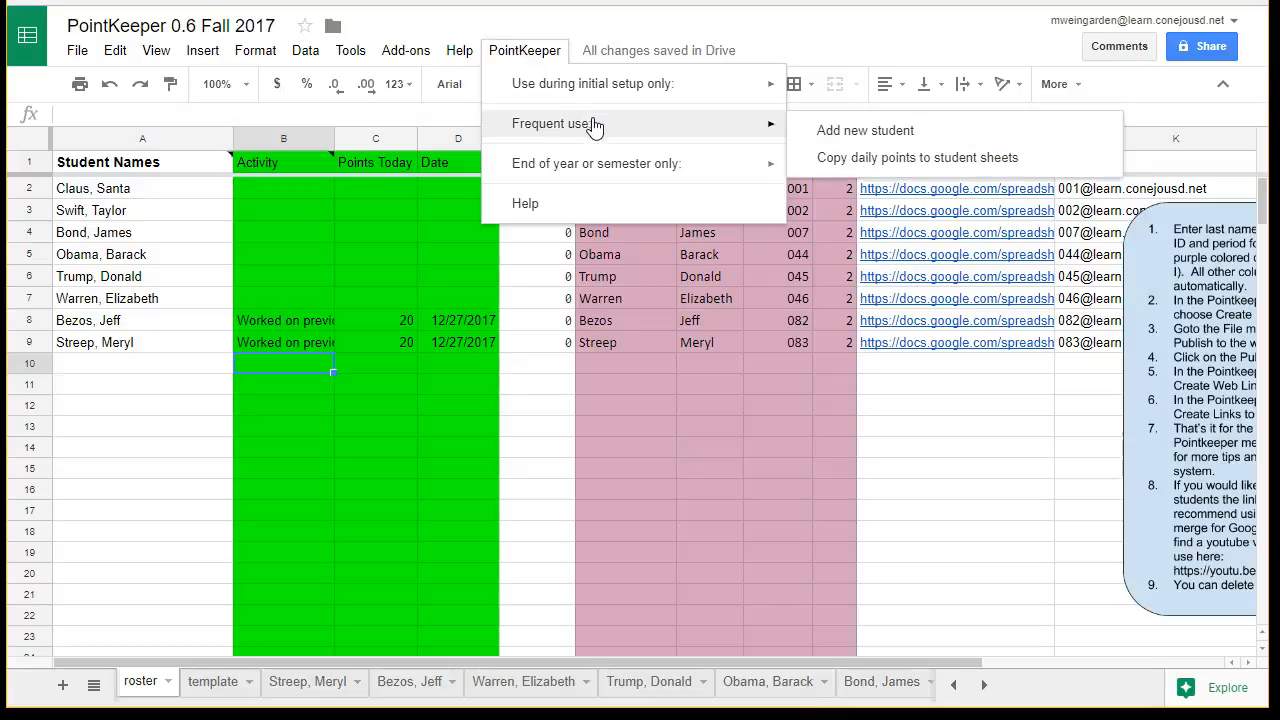
left_click(882, 167)
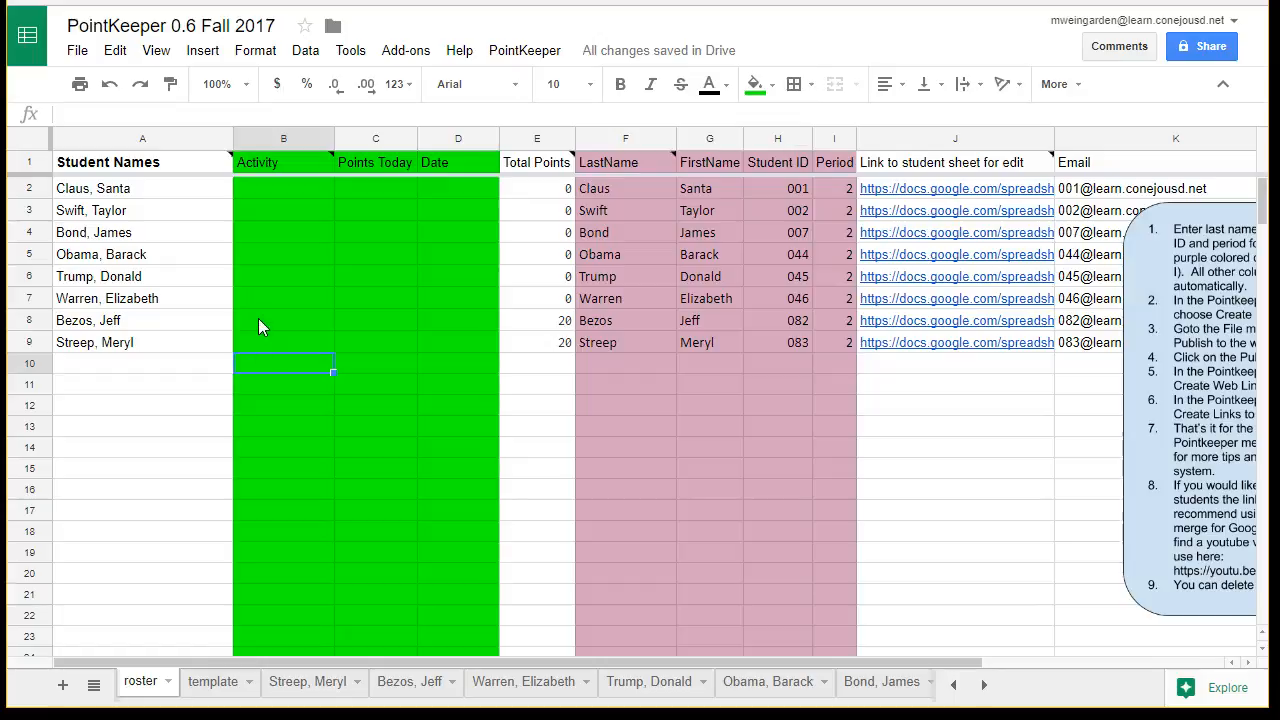
- Check the total points in rows 8 and 9, and examine the copied entry and total on the linked sheet of the row 9 student
left_click(534, 326)
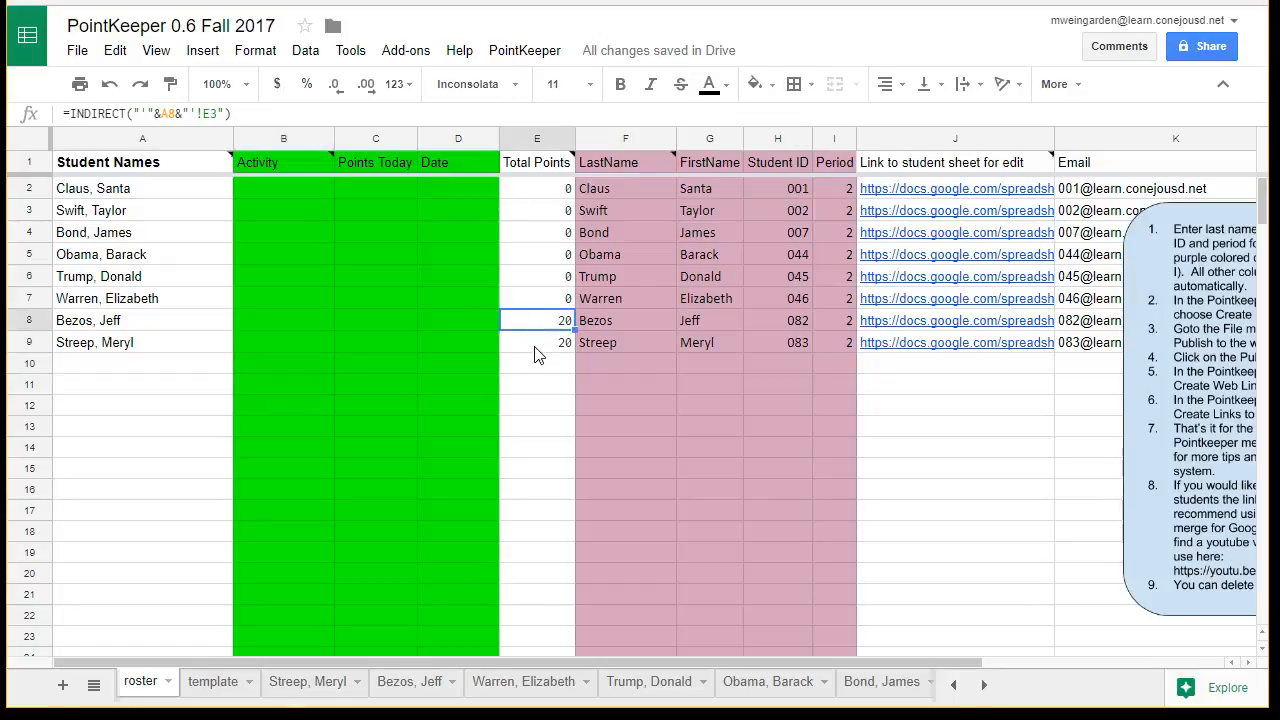
left_click(536, 352)
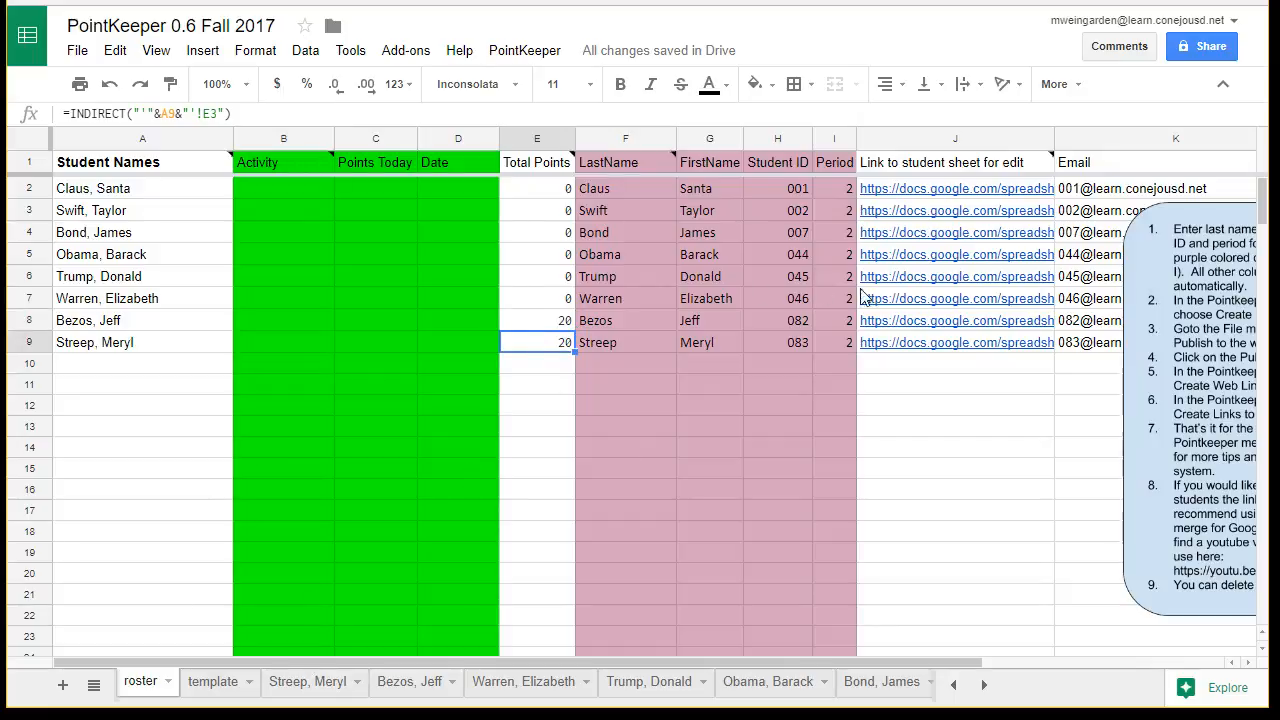
left_click(920, 350)
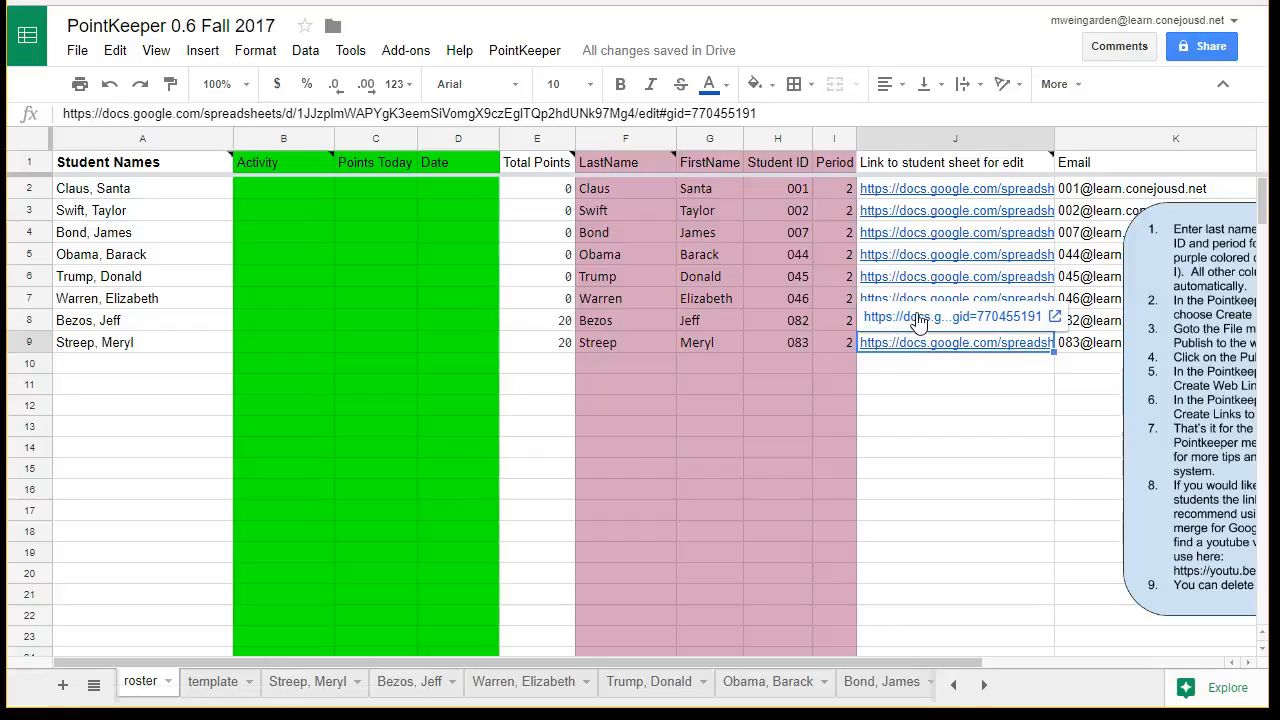
left_click(920, 318)
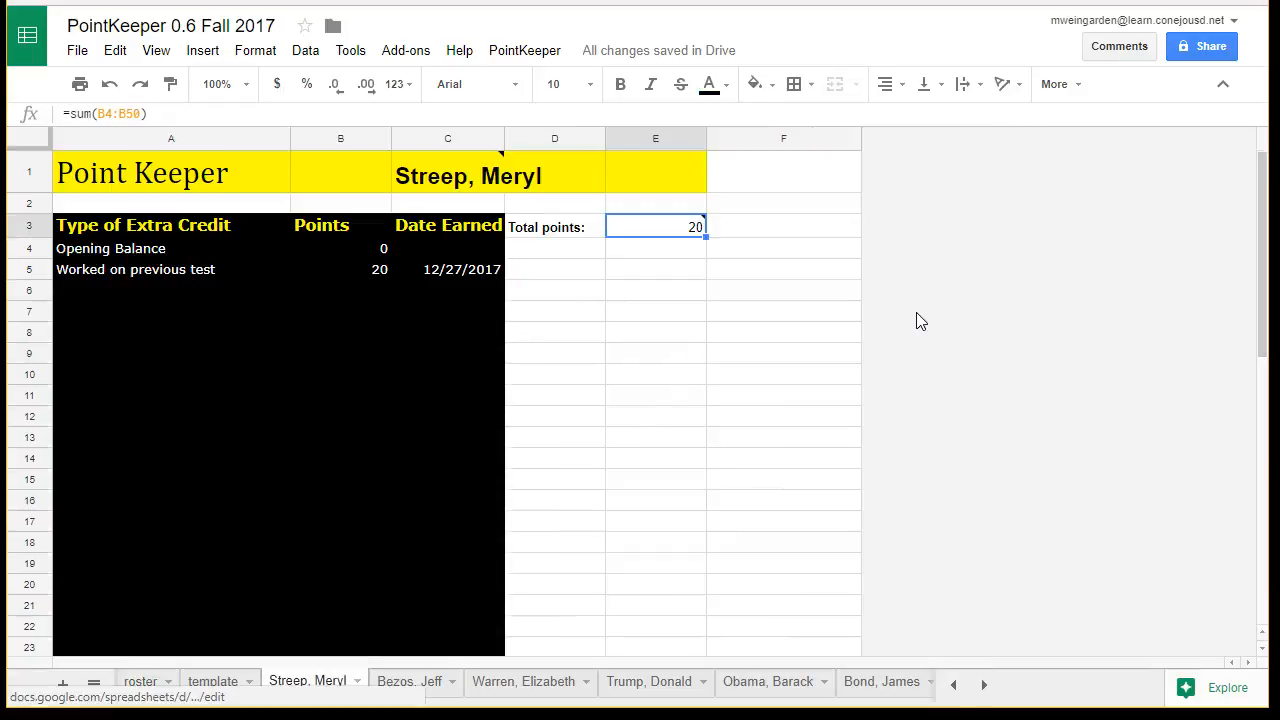
left_click(440, 277)
left_click(378, 272)
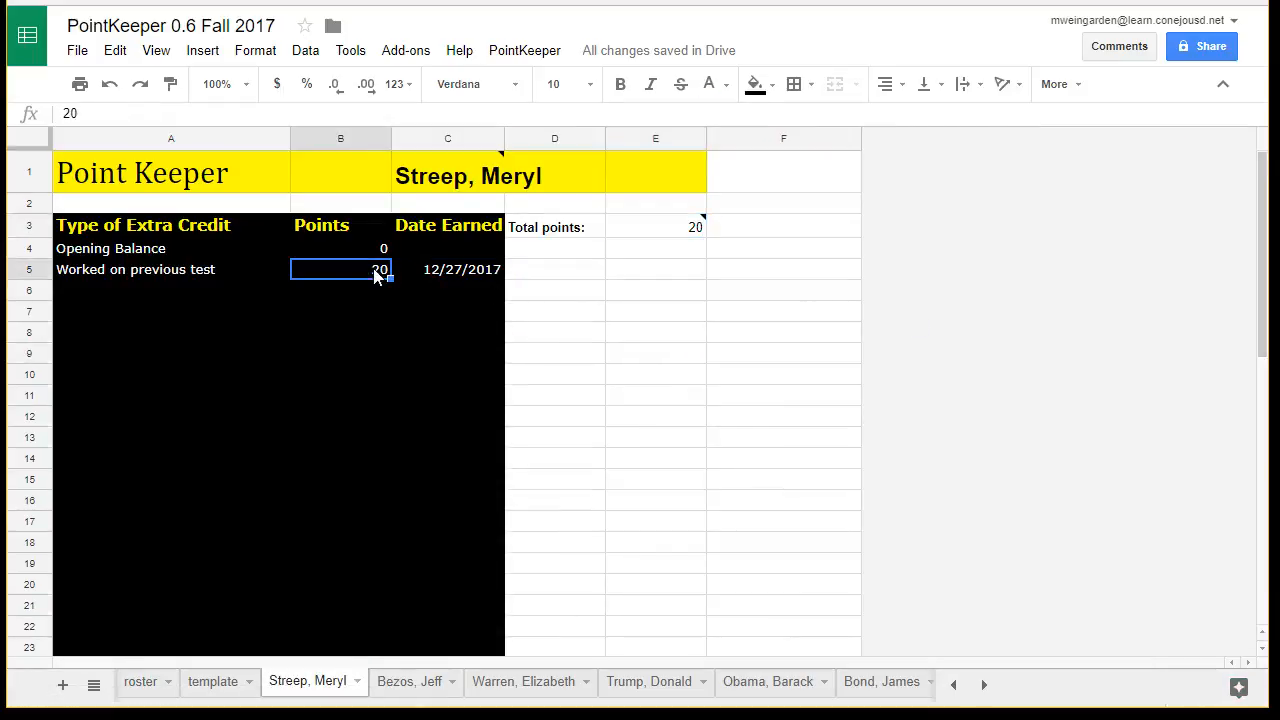
left_click(206, 272)
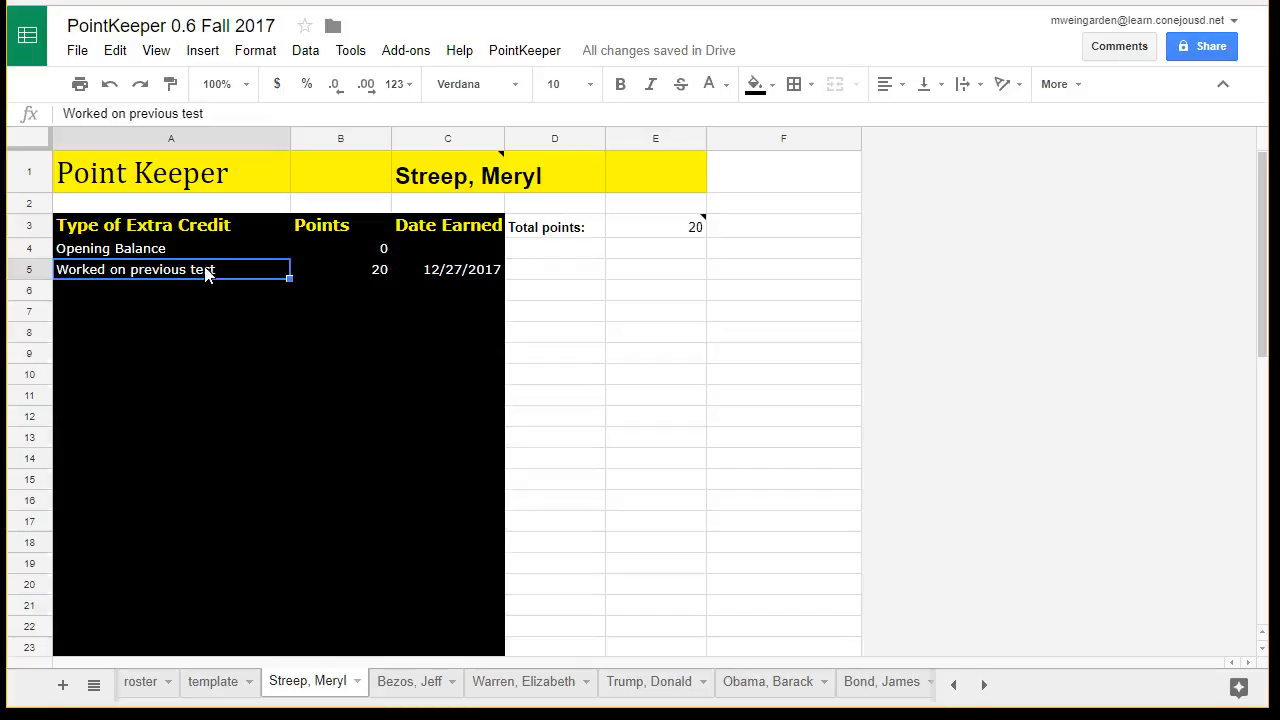
left_click(678, 230)
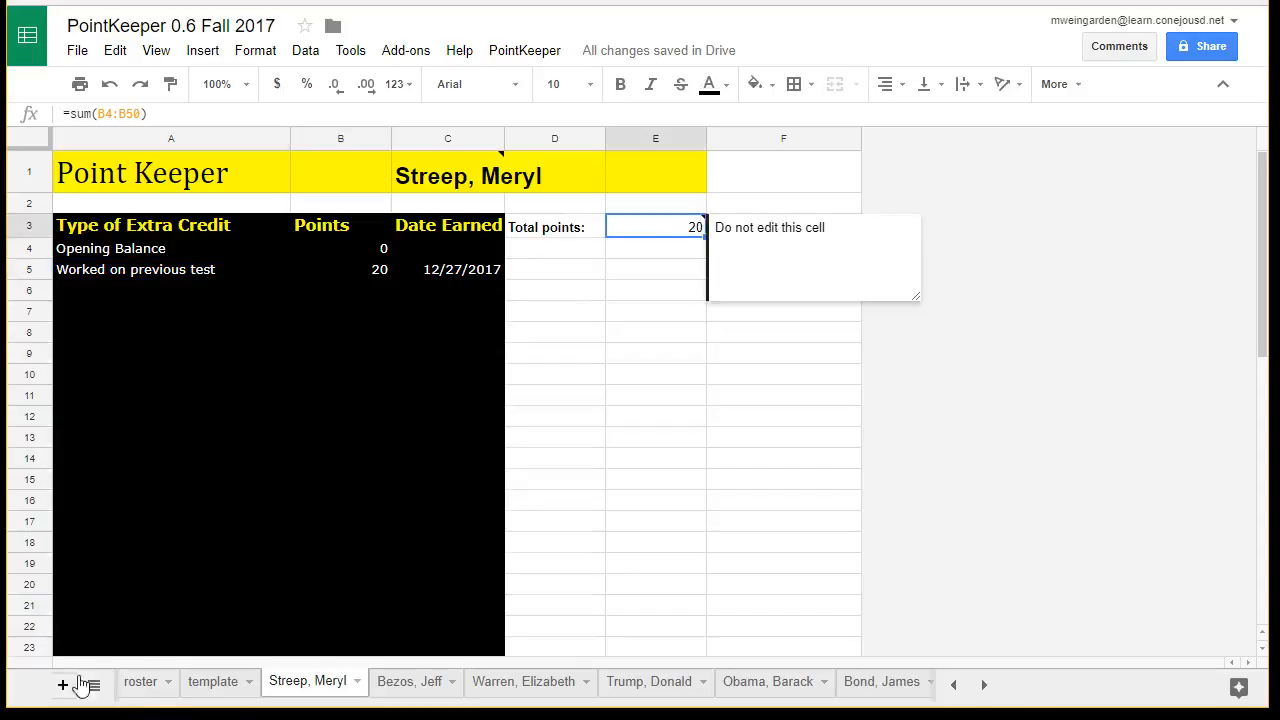
- Return to the roster sheet and record the activity "Golf" with 20 points and the date 12/28/2017 for the student in row 6
left_click(148, 681)
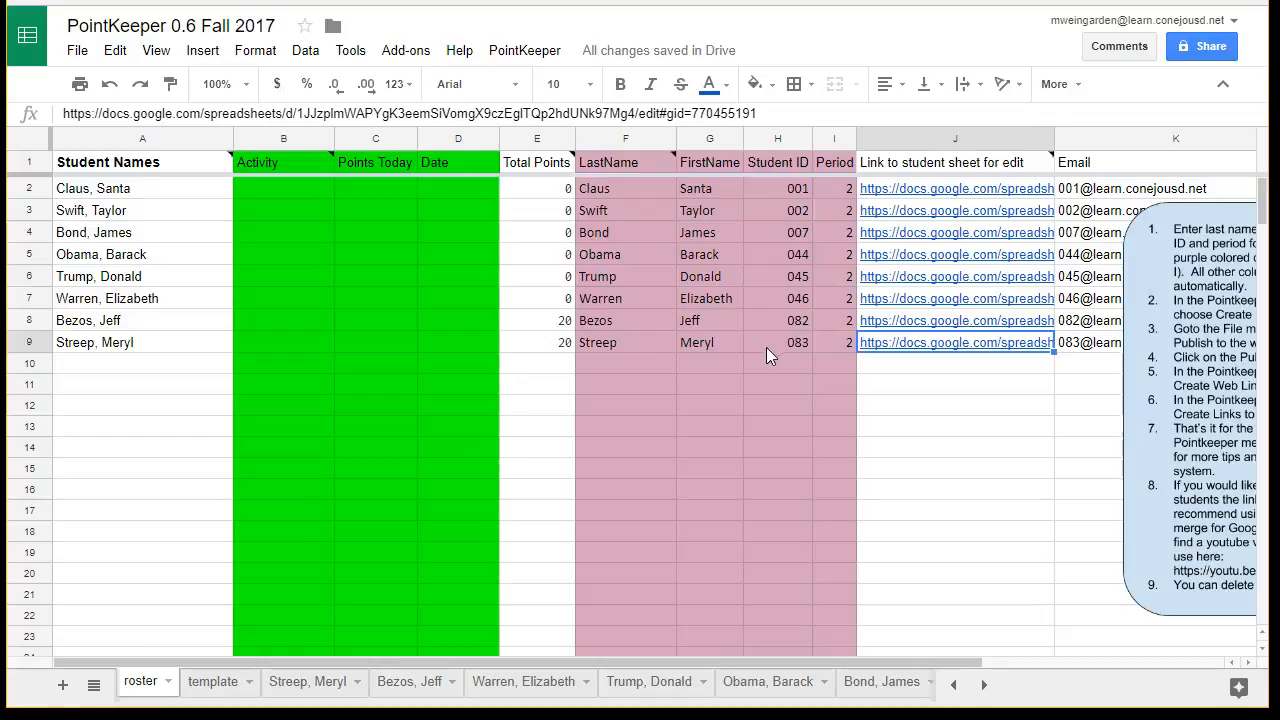
left_click(288, 285)
type("Golf")
key("Tab")
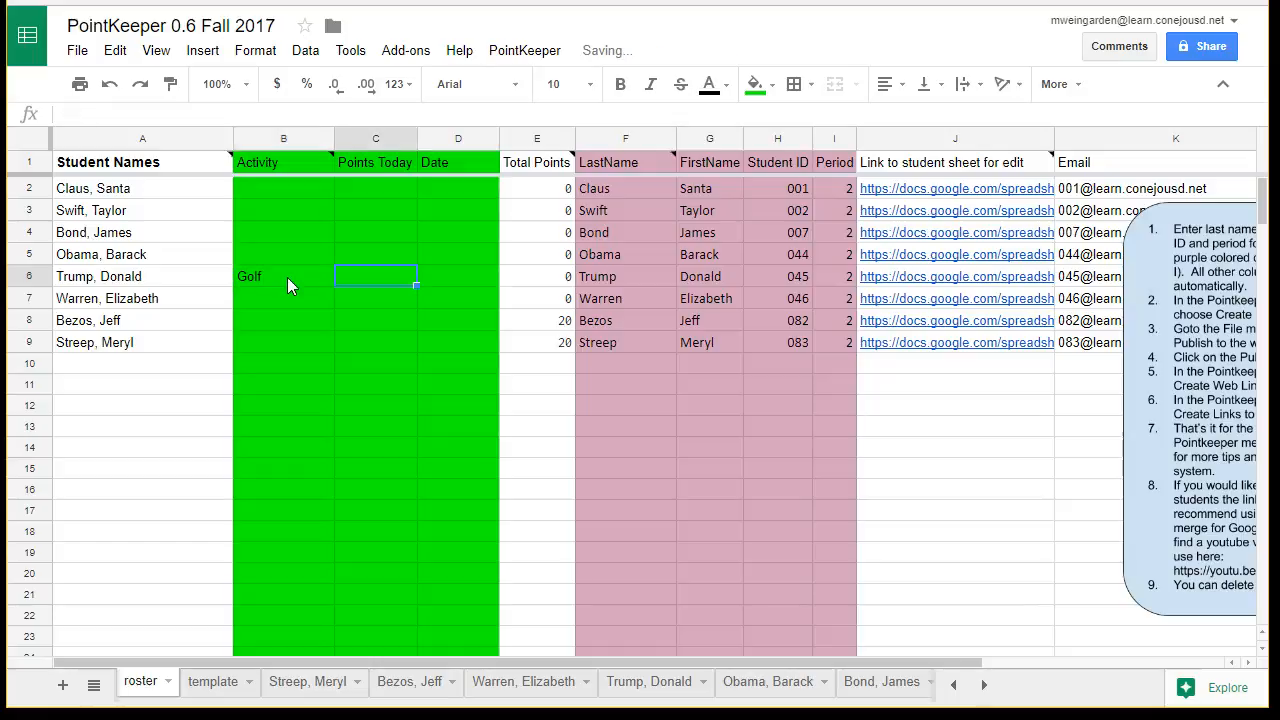
type("20")
key("Tab")
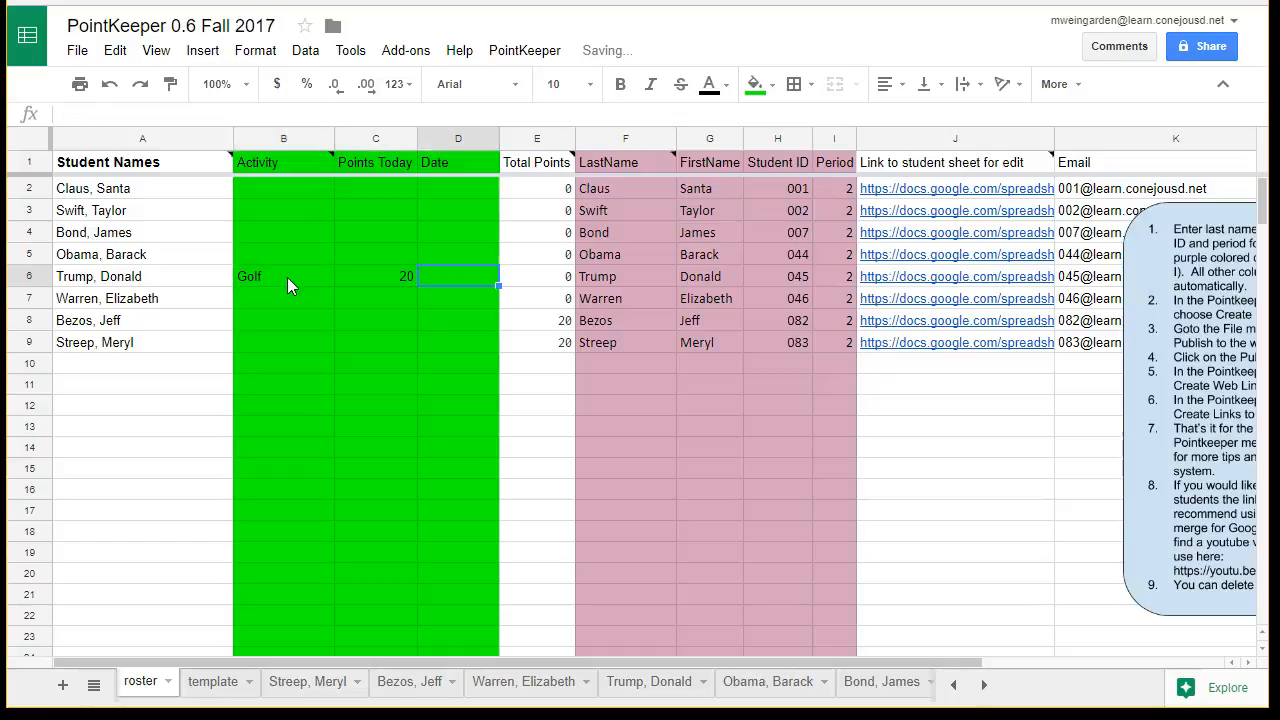
type("12/")
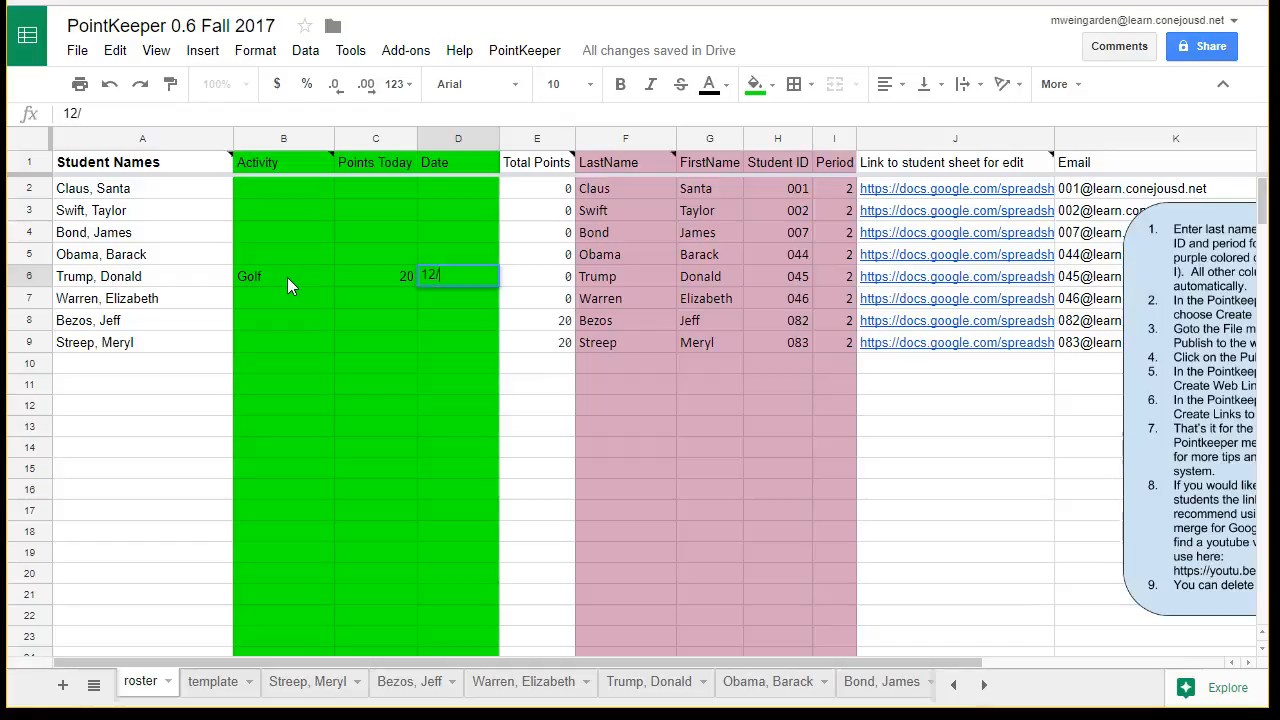
type("28")
key("Return")
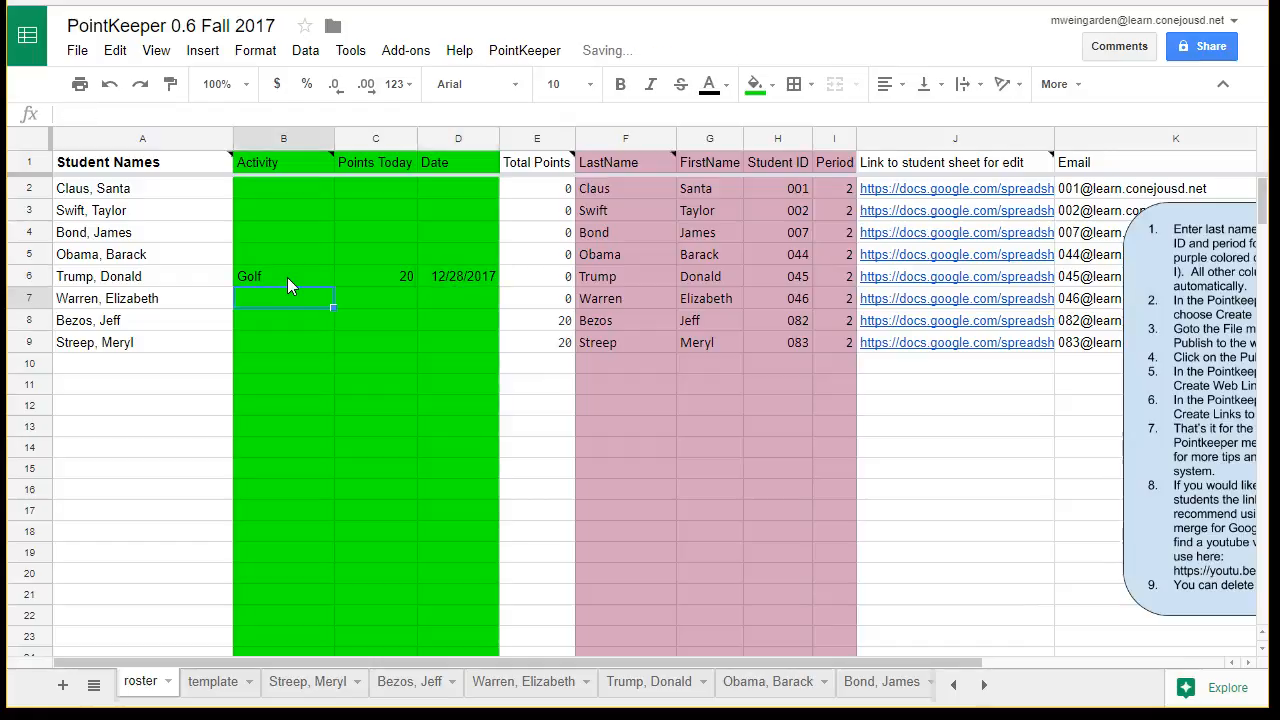
- Record the activity "Golf" with 20 points and the date 12/28/2017 for the student in row 8
left_click(280, 327)
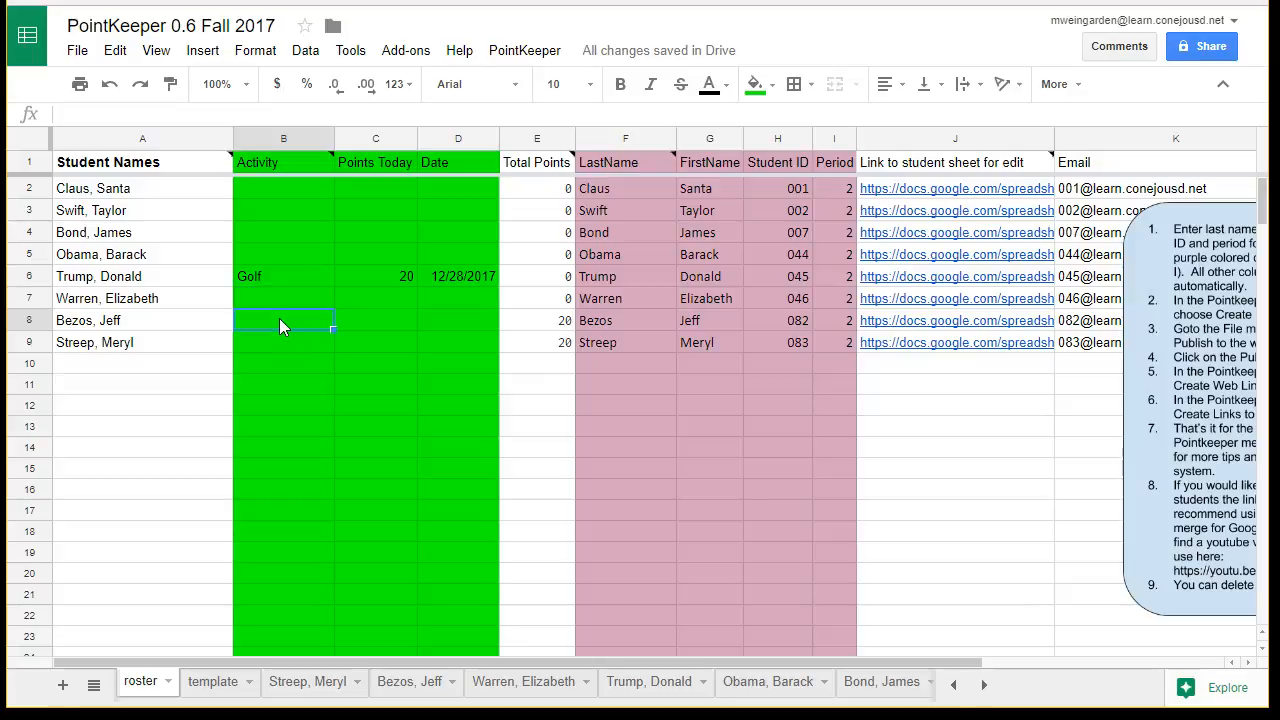
type("Golf")
key("Tab")
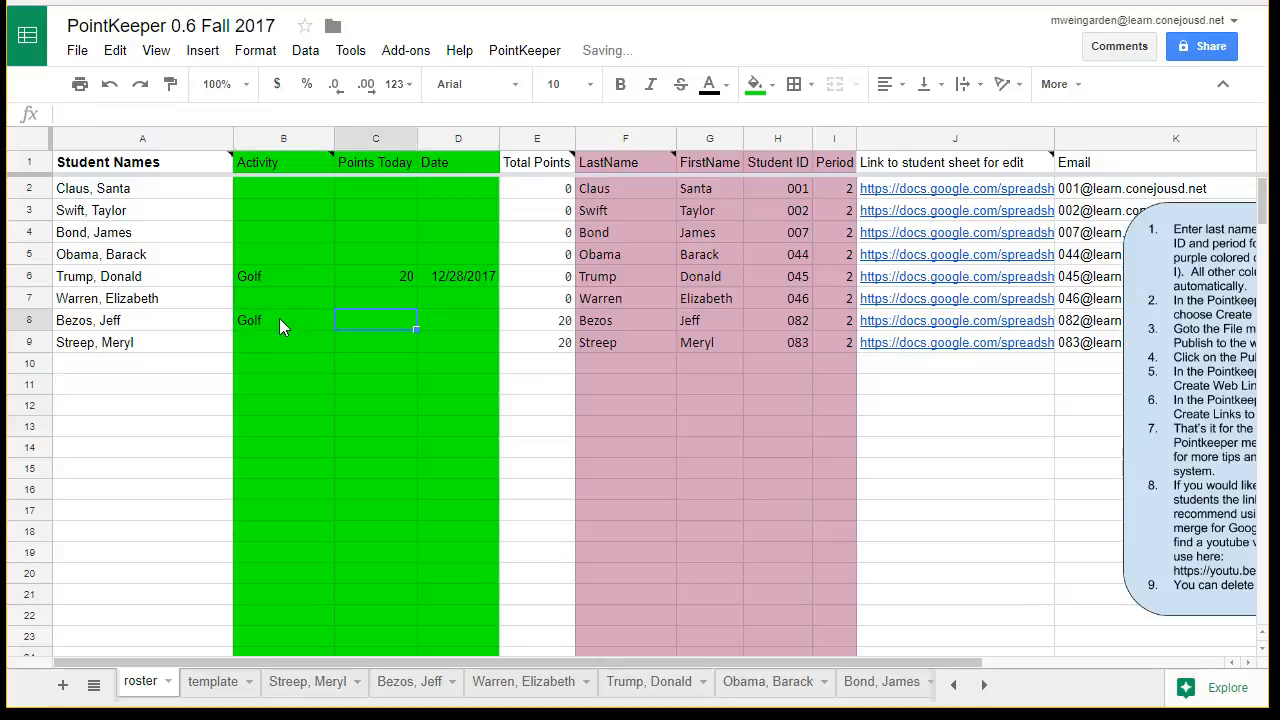
type("20")
key("Tab")
type("12/28")
key("Return")
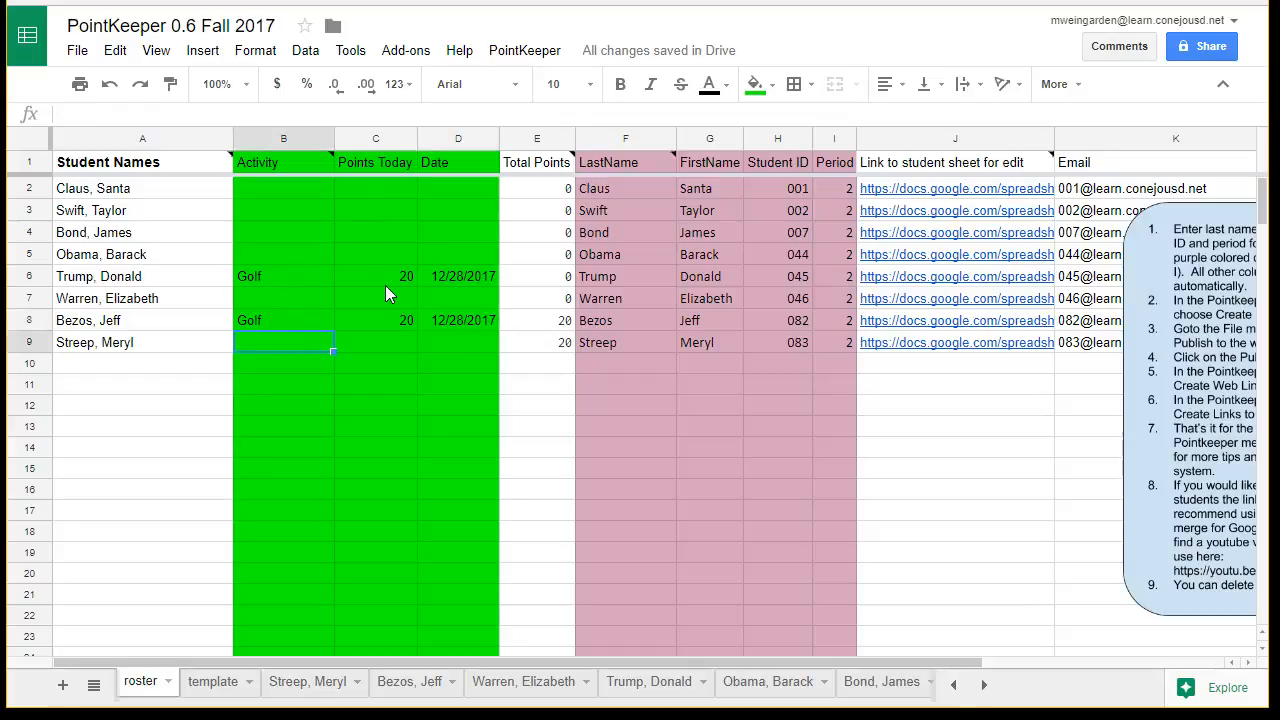
- Run the PointKeeper command that copies the daily points, including the Golf entries in rows 6 and 8, to the student sheets
left_click(512, 56)
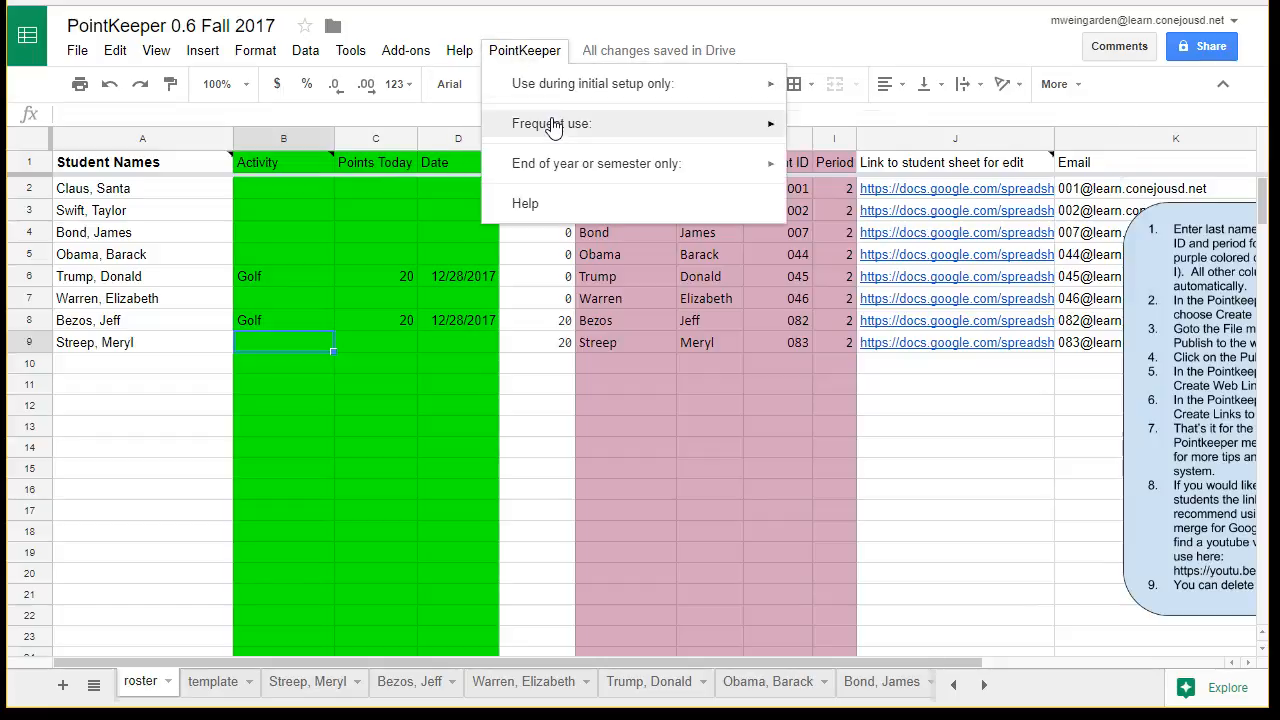
mouse_move(558, 125)
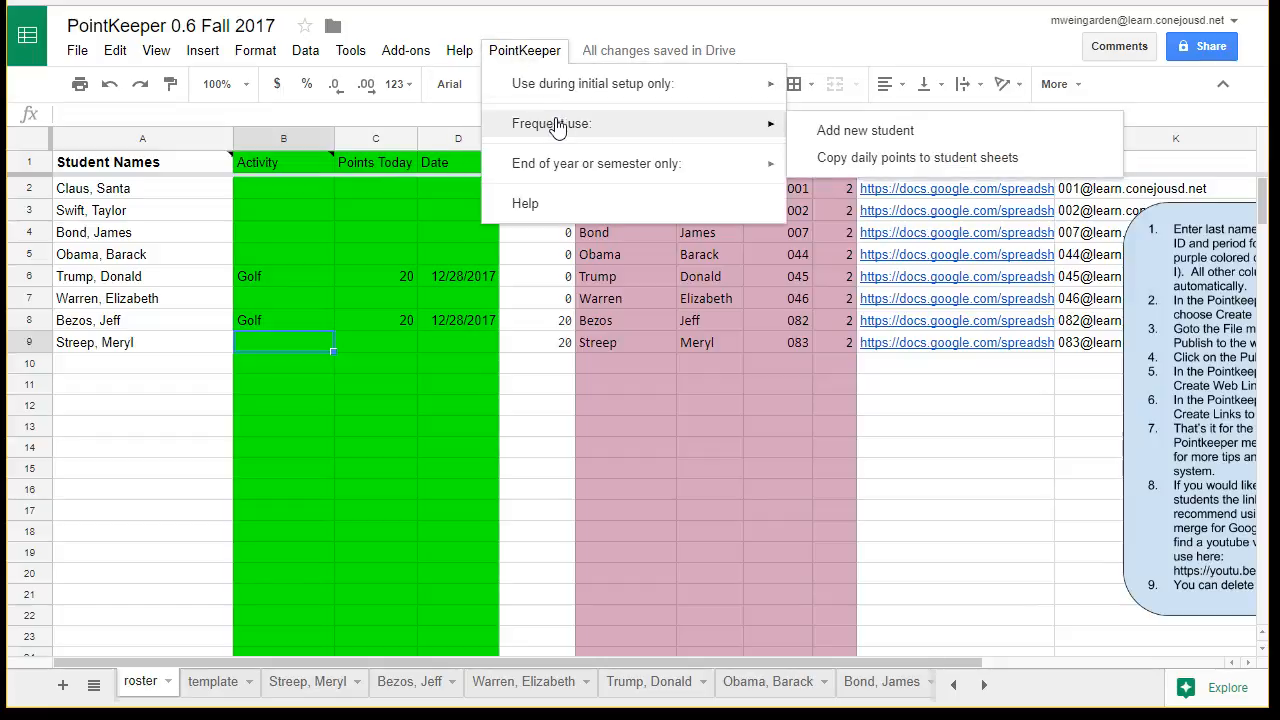
left_click(856, 160)
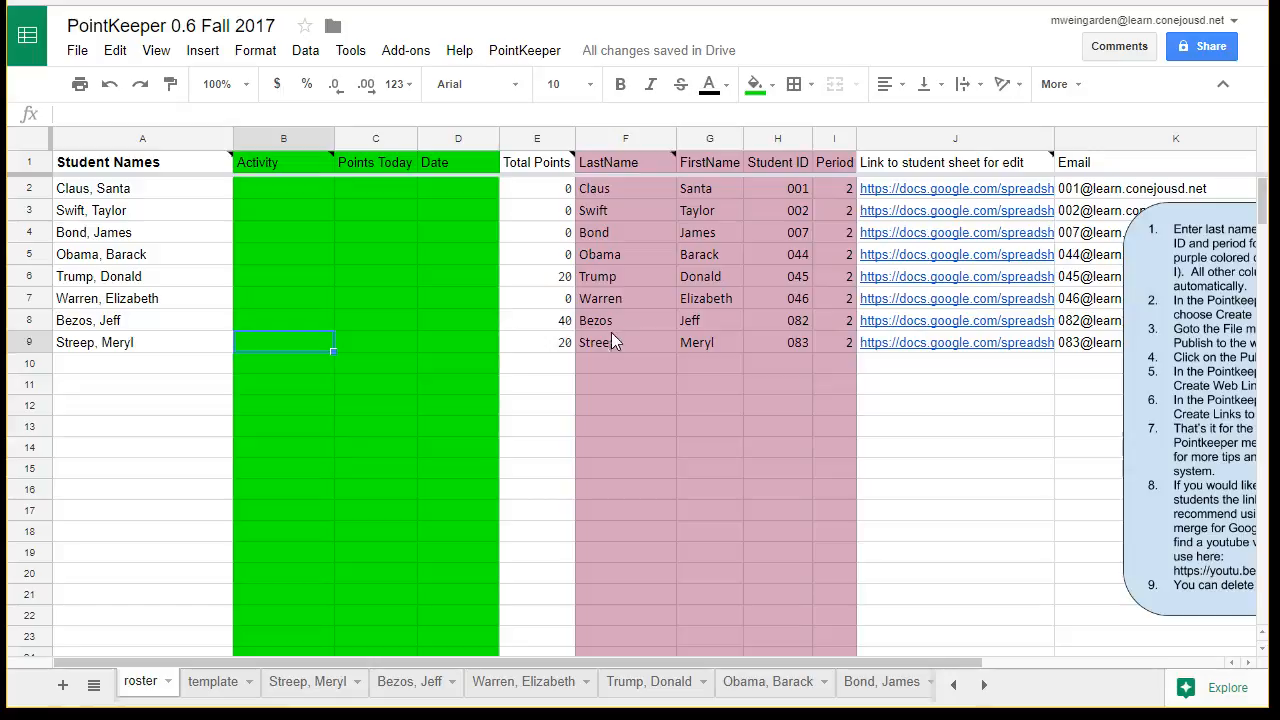
- Check the row 8 student's total points, open the linked student sheet and examine the activities, points and dates in its two earned entries
left_click(563, 324)
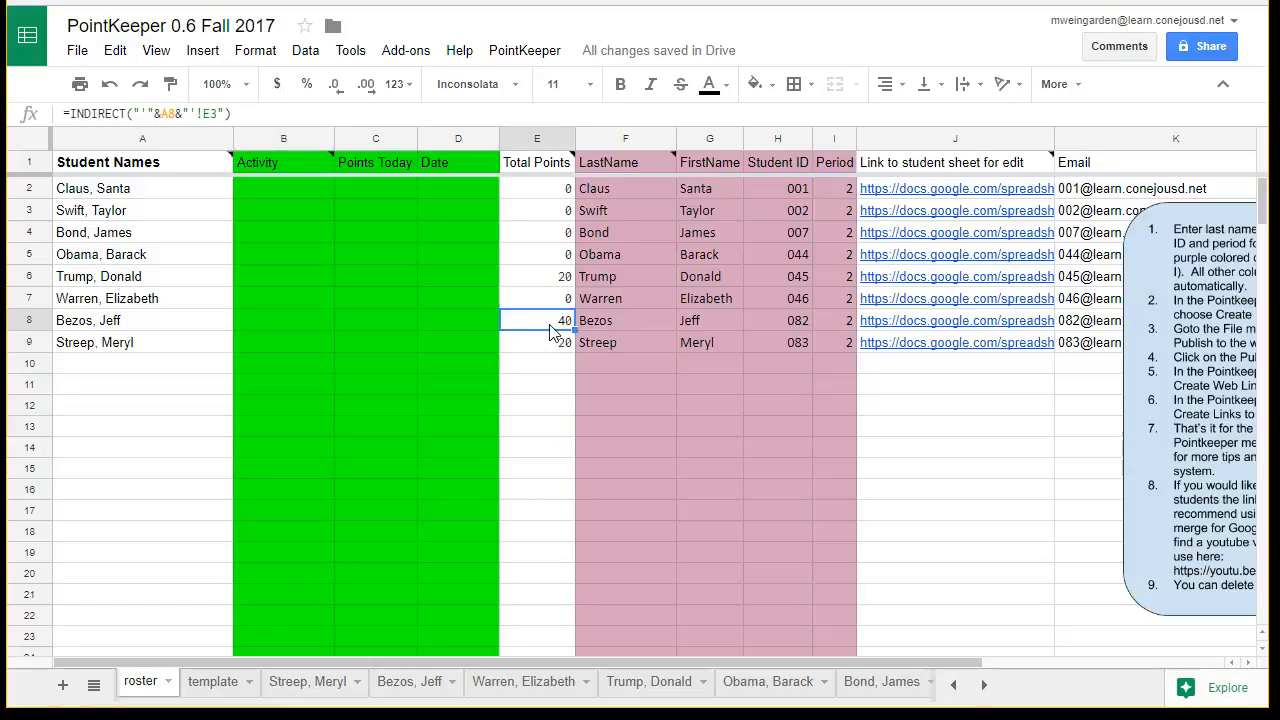
left_click(894, 320)
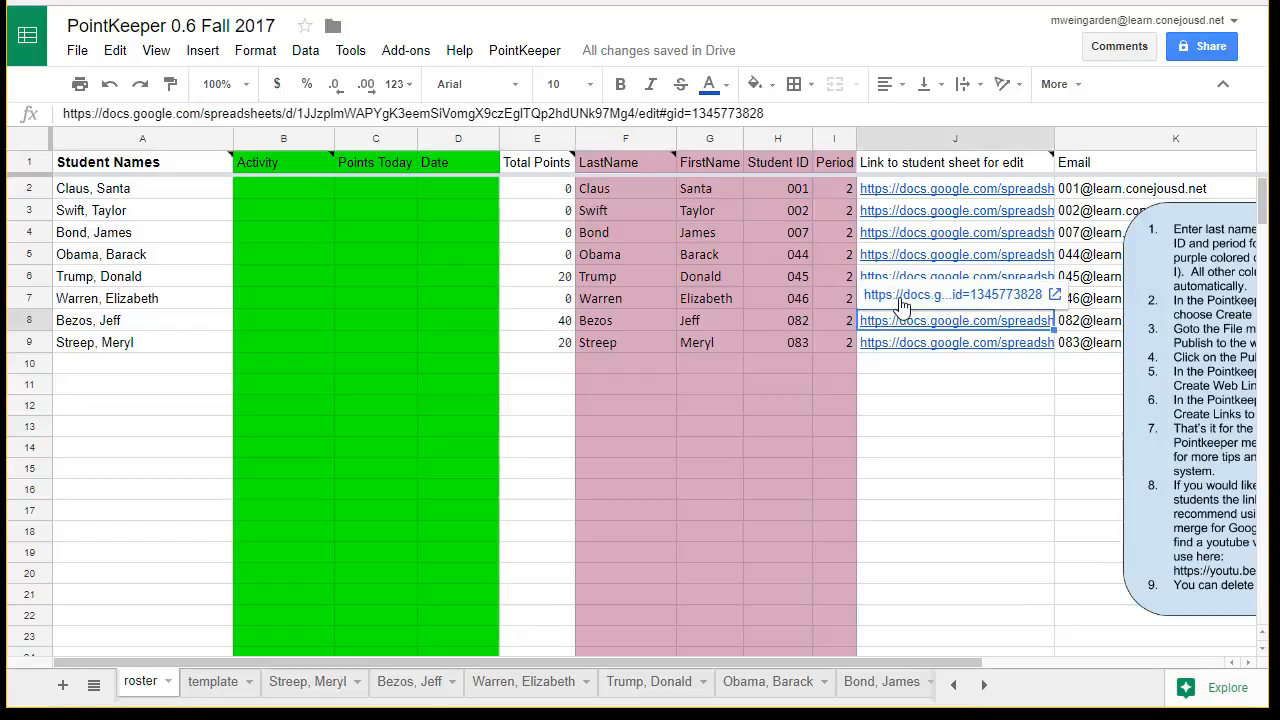
left_click(900, 296)
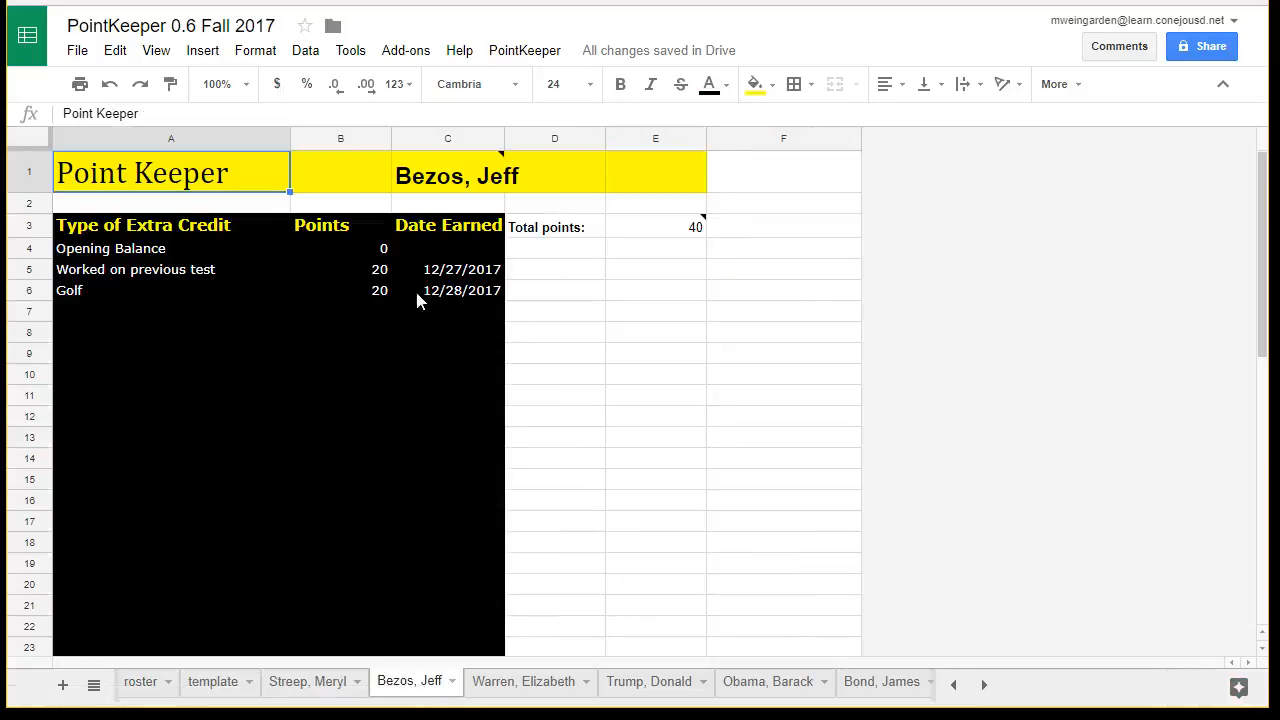
left_click(490, 270)
left_click(472, 292)
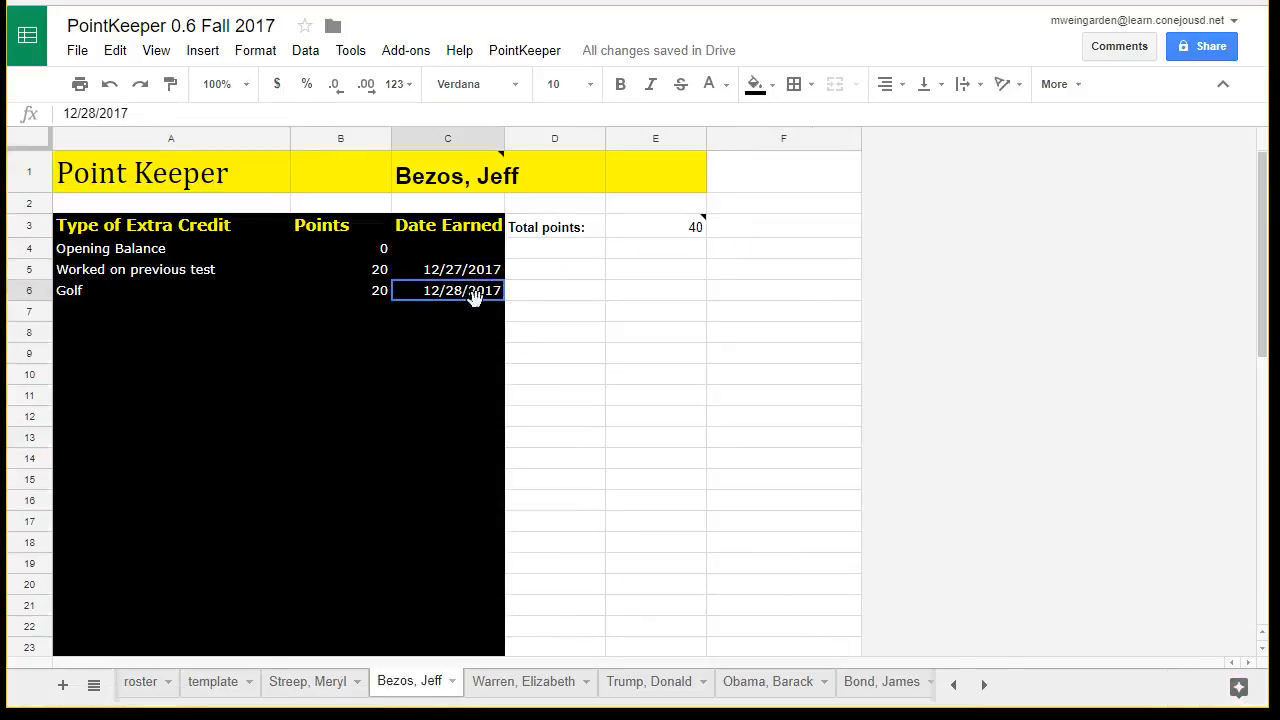
left_click(382, 272)
left_click(380, 291)
left_click(256, 272)
left_click(250, 292)
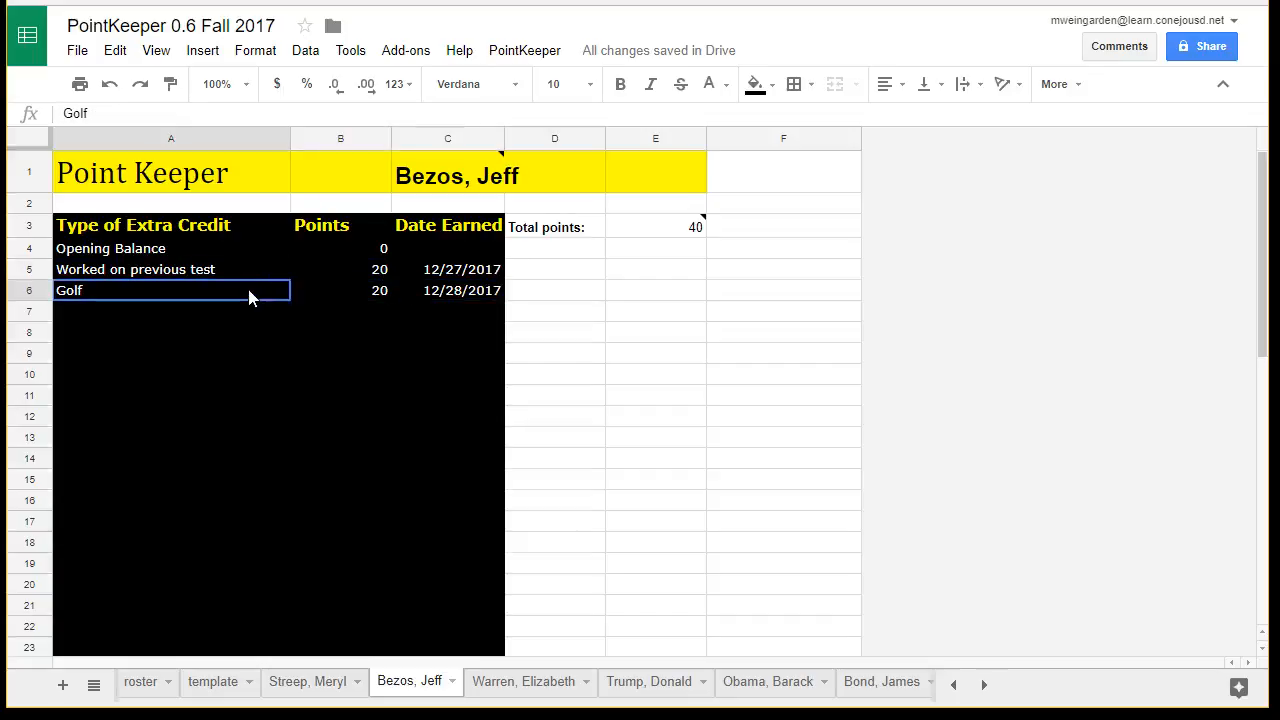
- Correct the Golf entry on the student sheet to 30 points and the date 12/29/2017
left_click(380, 291)
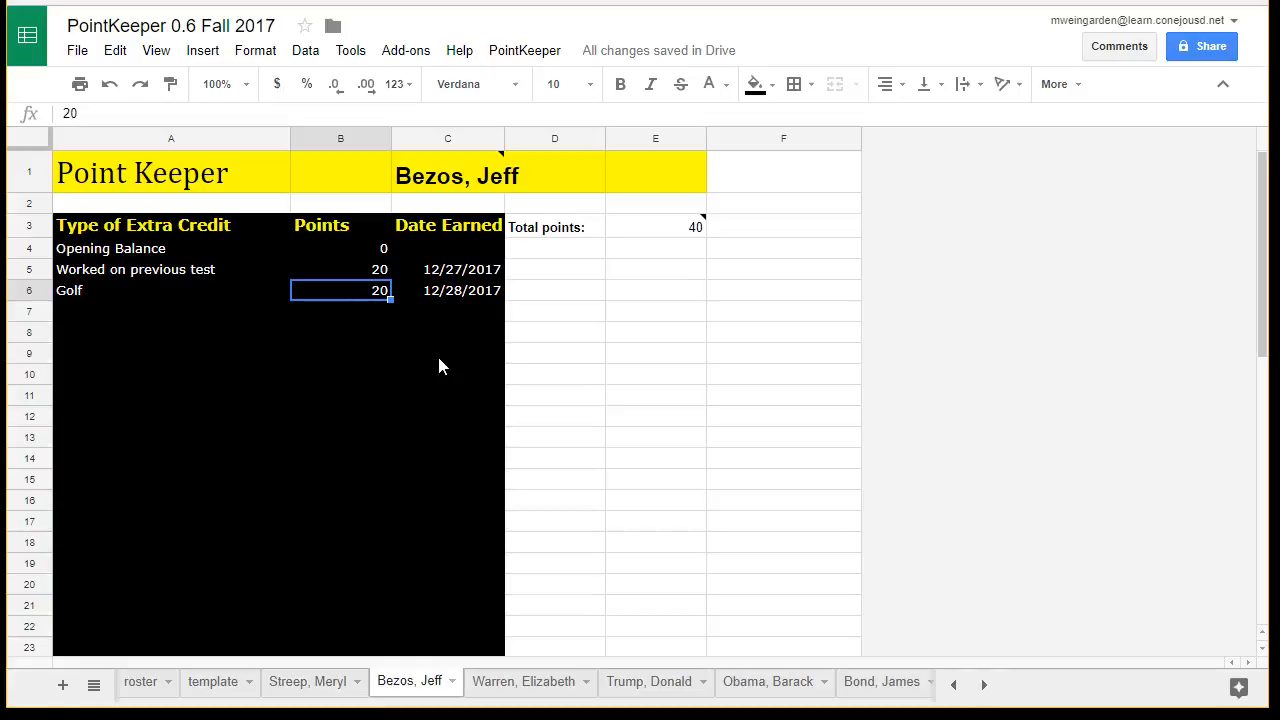
type("30")
key("Return")
key("Up")
key("Right")
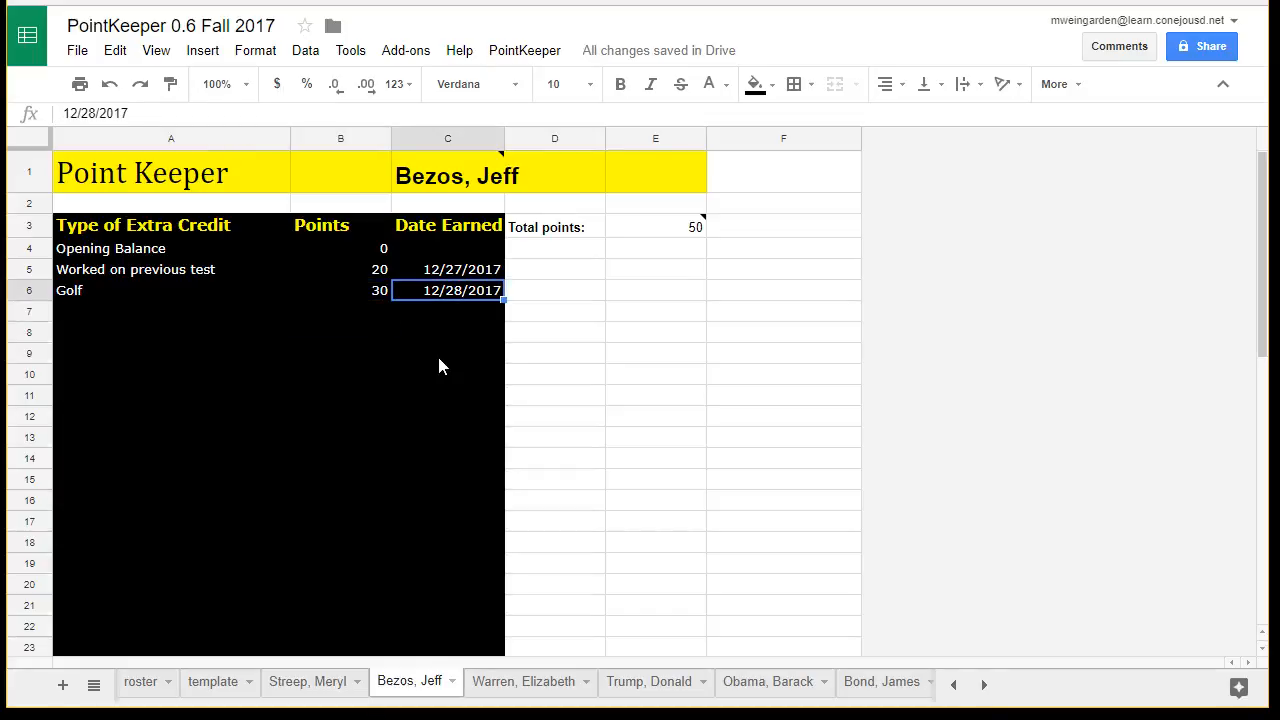
type("12/29")
key("Return")
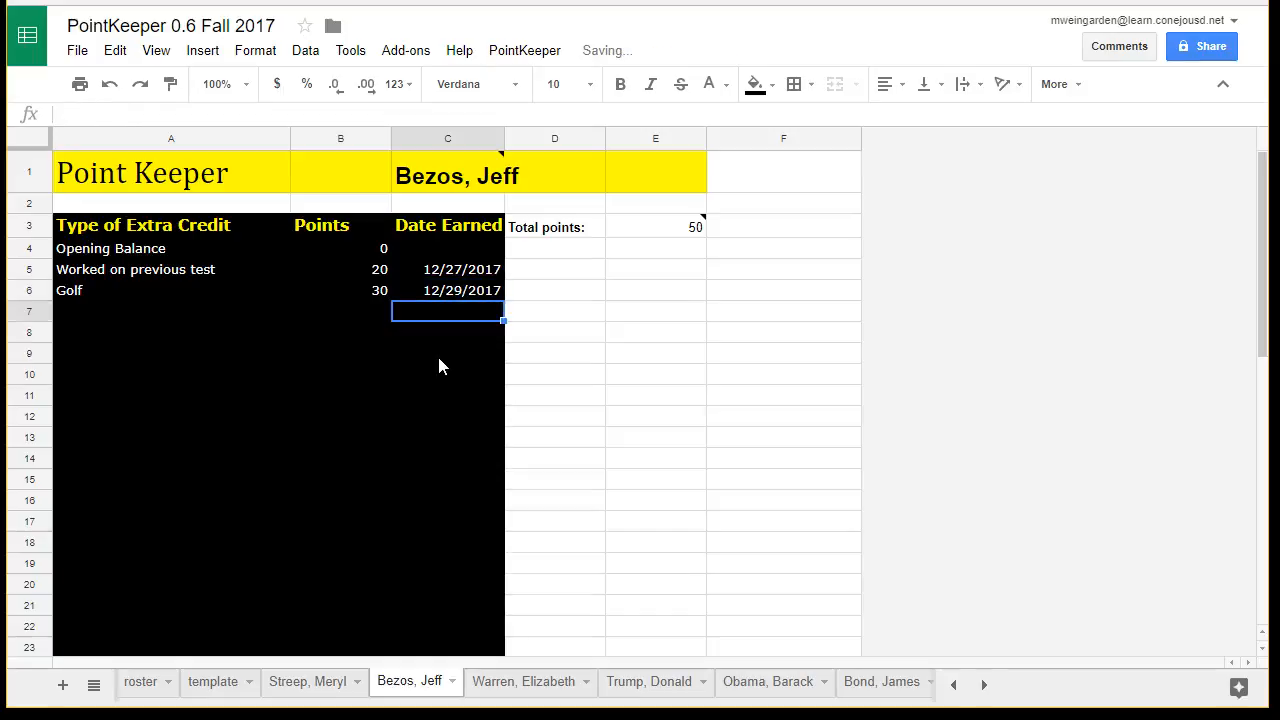
- Check the total points on the student sheet, return to the roster and compare the total in row 8
left_click(654, 236)
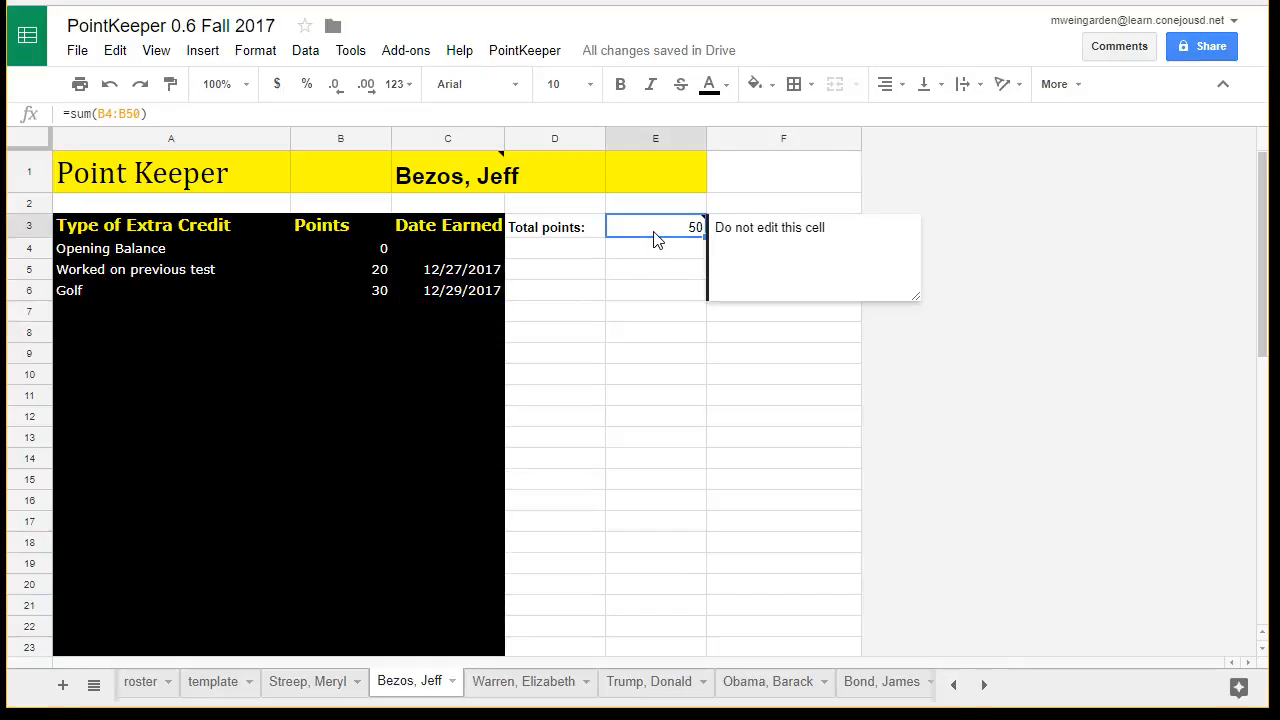
left_click(142, 681)
left_click(555, 325)
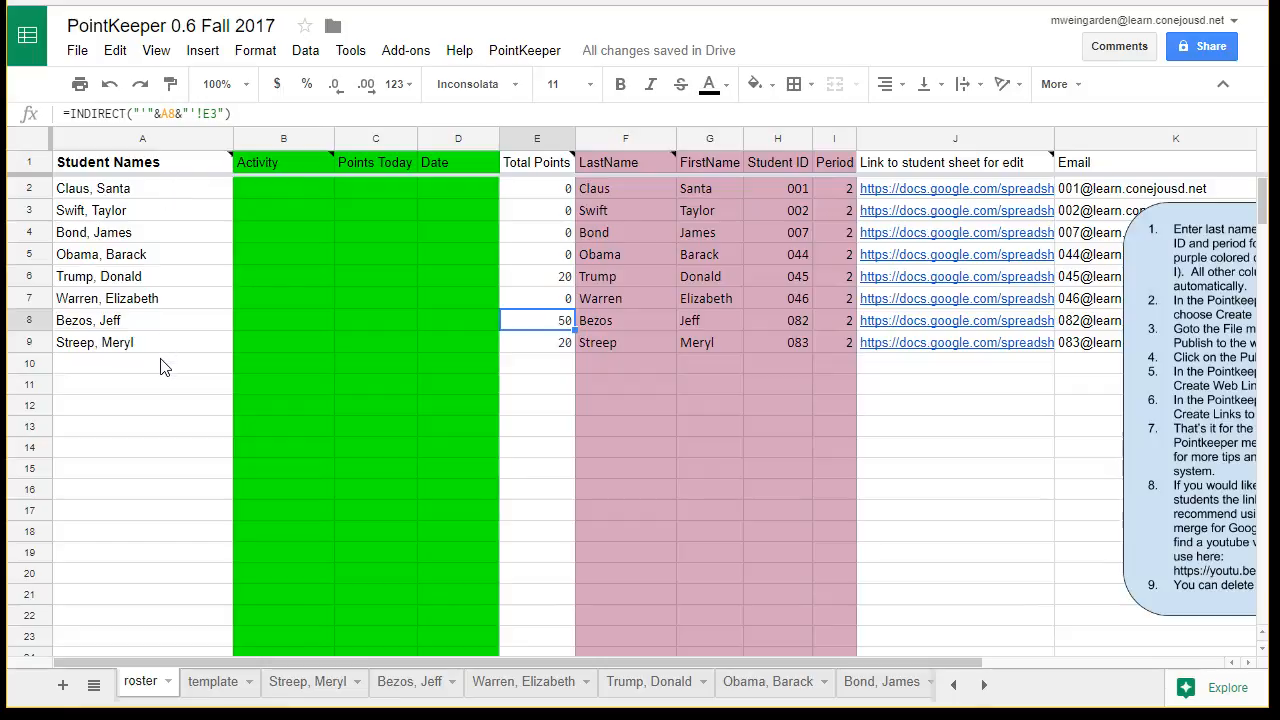
left_click(524, 50)
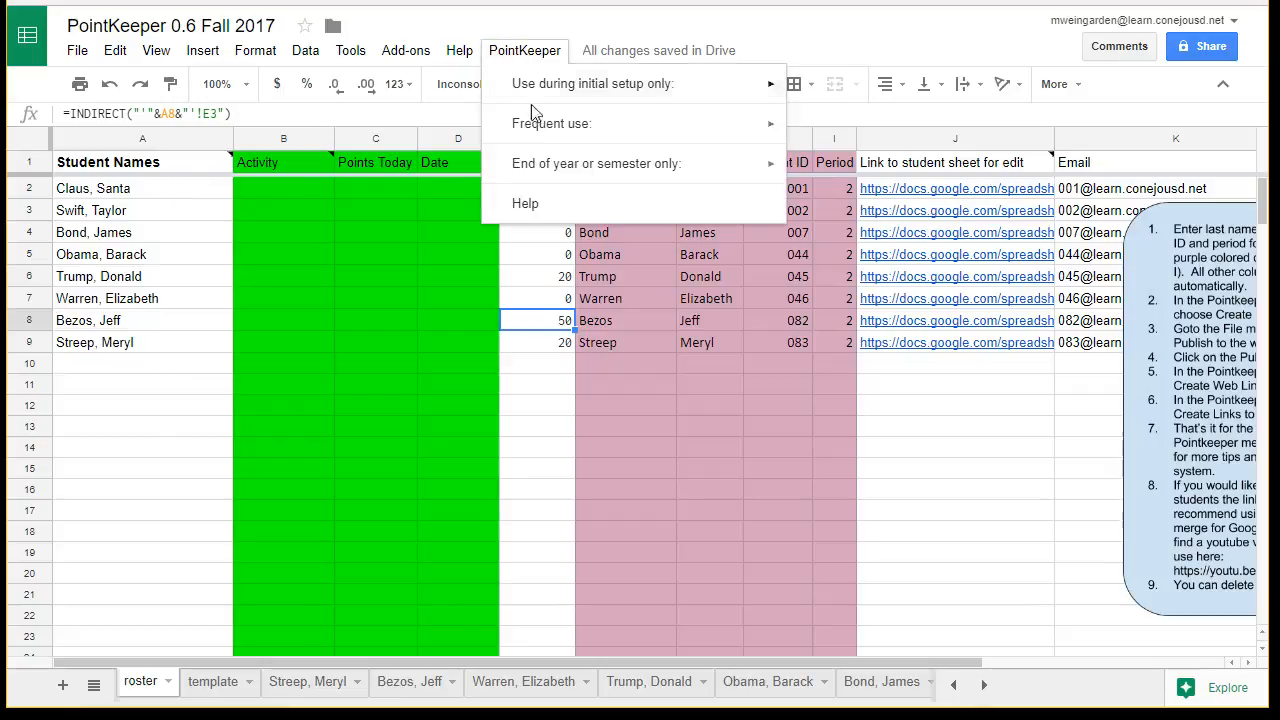
mouse_move(570, 126)
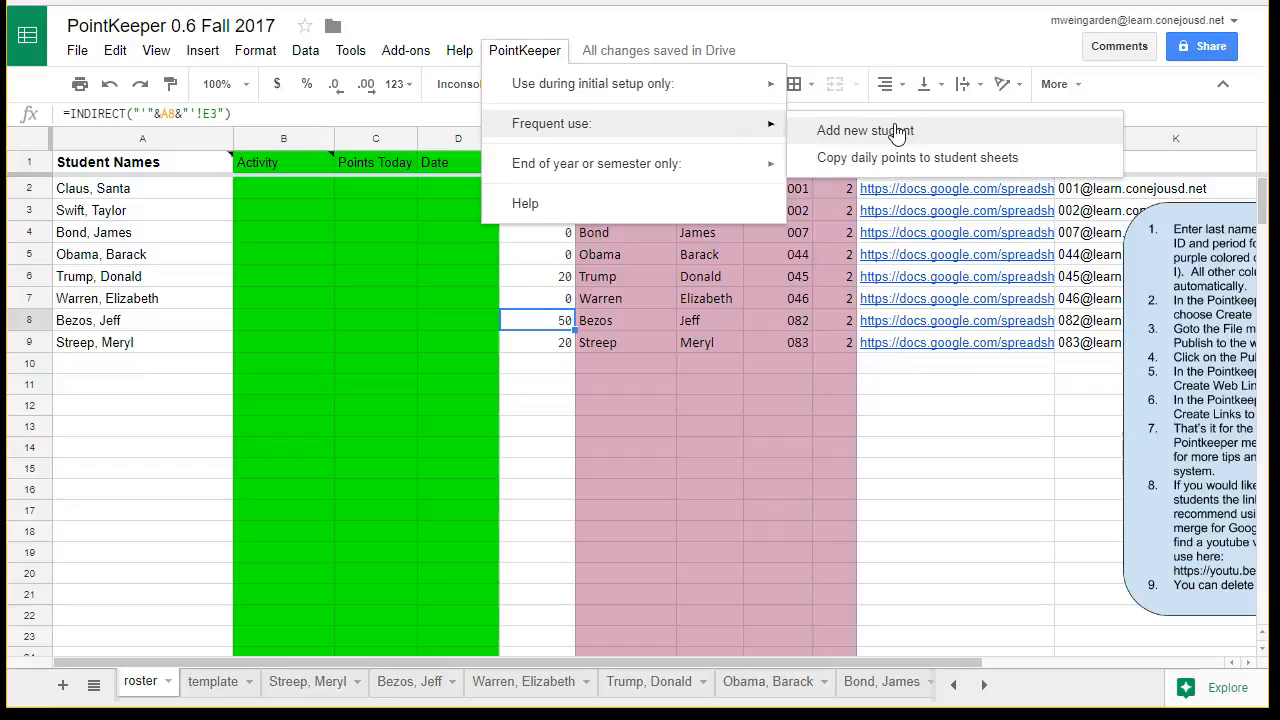
left_click(135, 302)
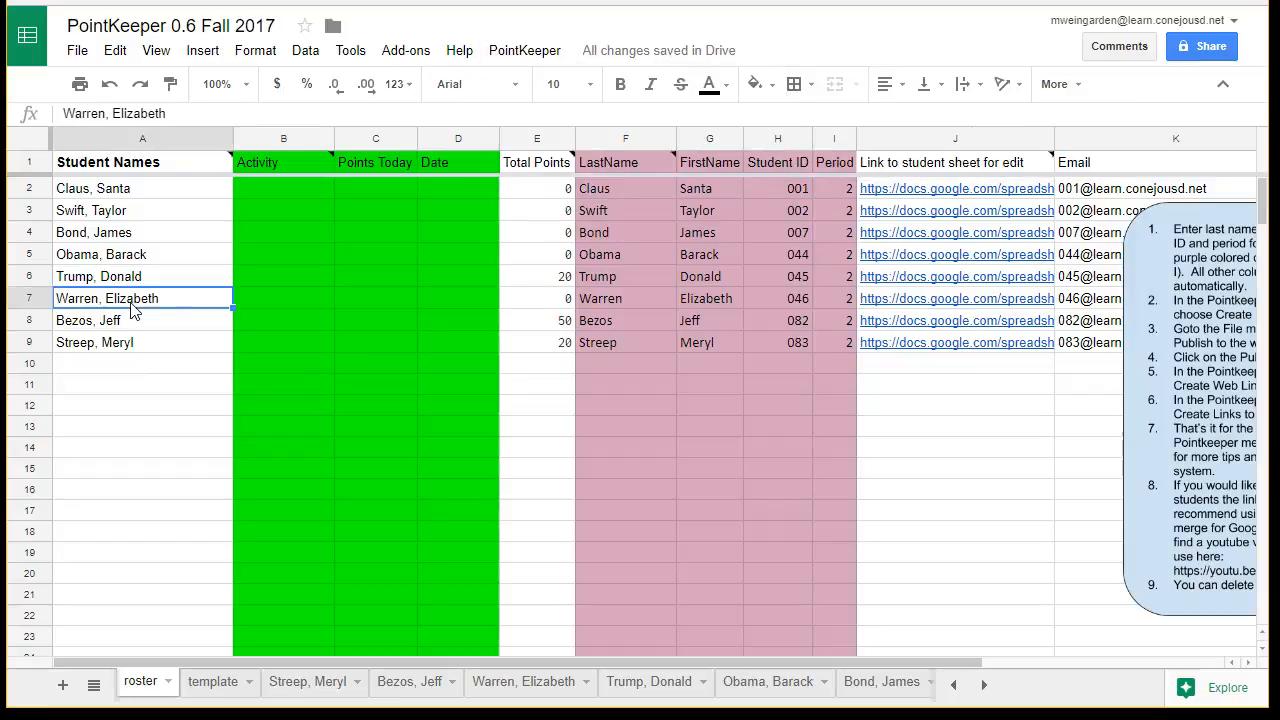